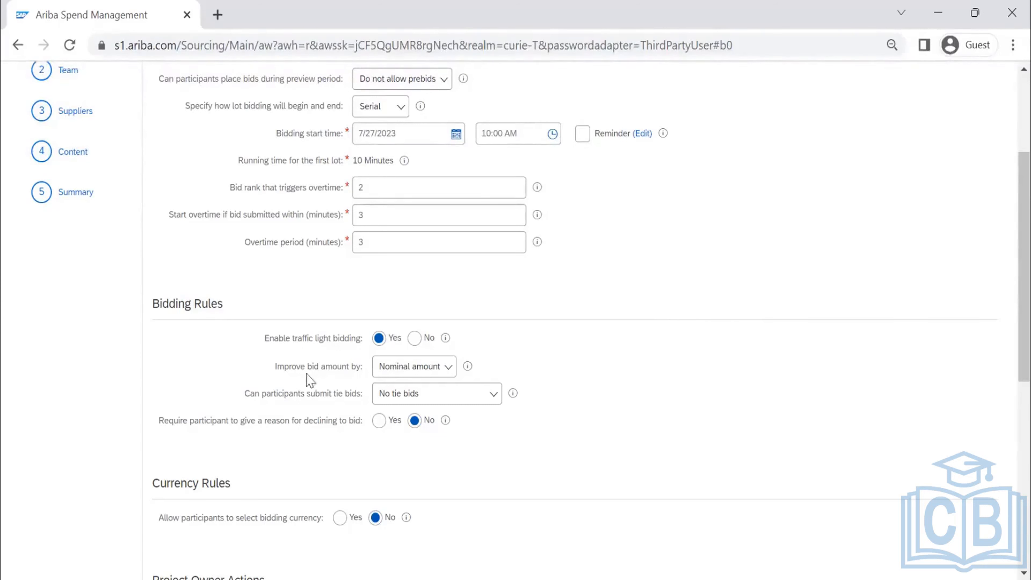
Review the auction's bid improvement options and its bidding, currency, project owner and market feedback rules
left_click(413, 378)
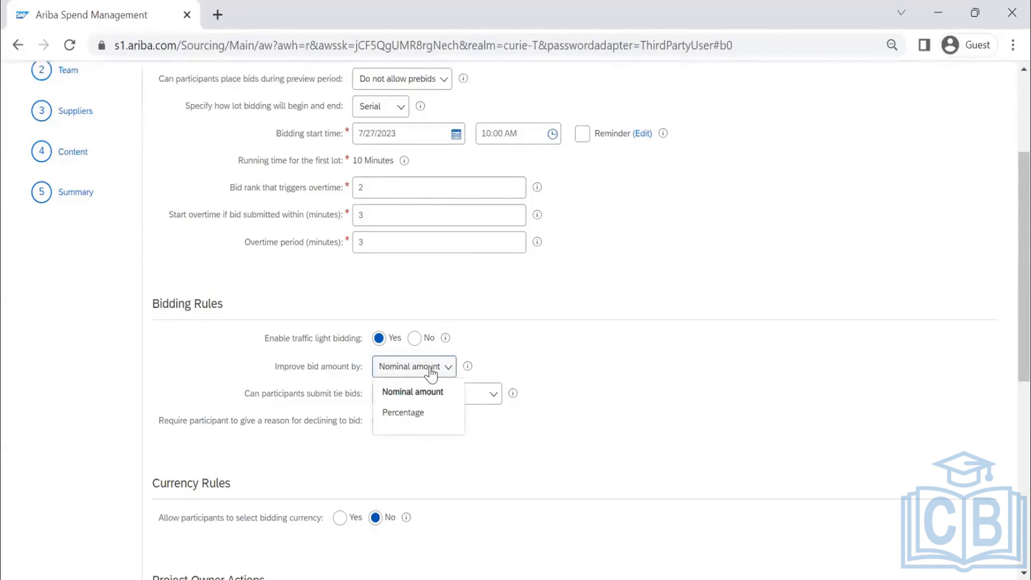
left_click(722, 257)
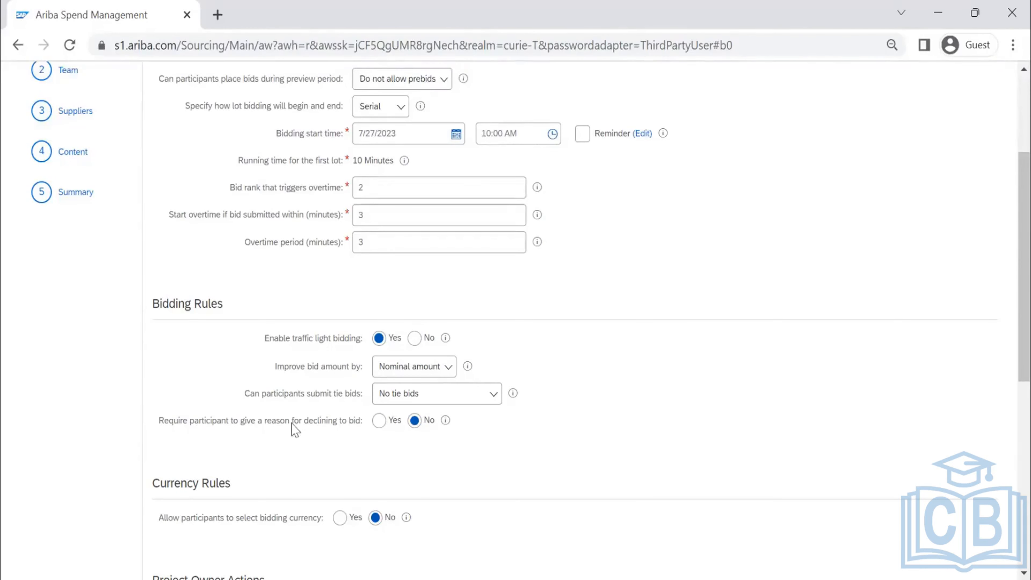
scroll(554, 392, "down", 3)
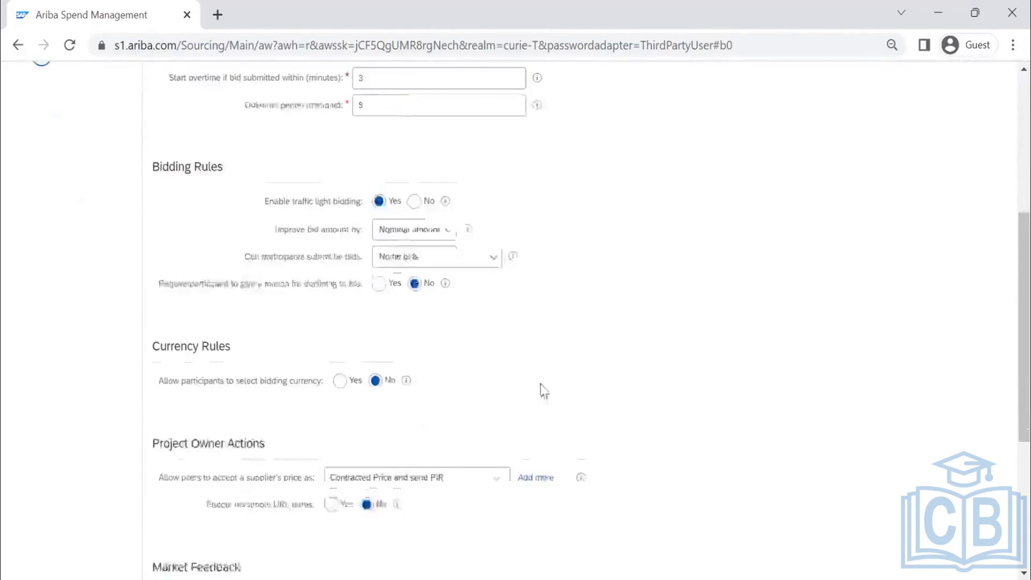
scroll(552, 359, "down", 2)
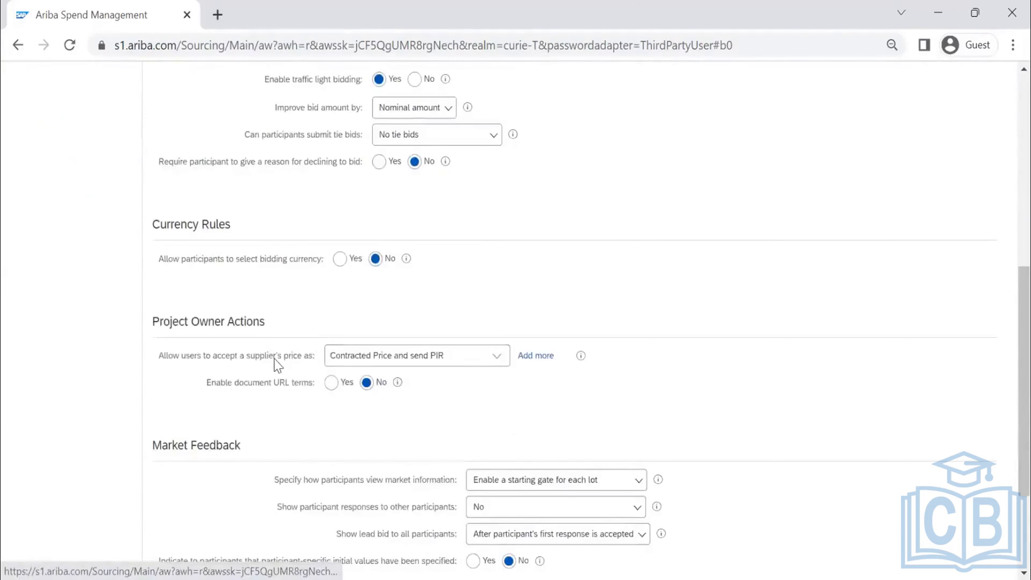
scroll(629, 331, "down", 2)
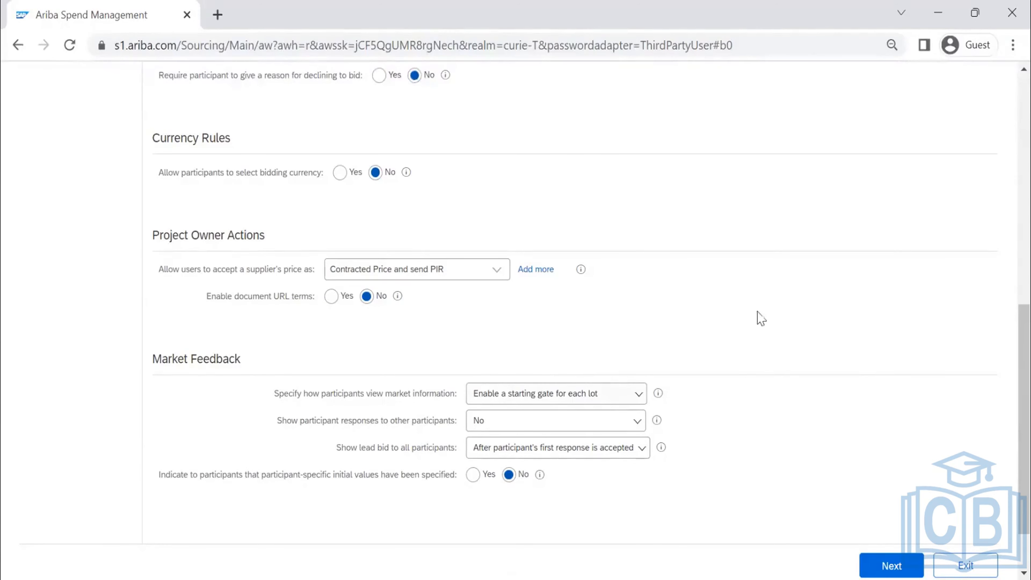
scroll(326, 333, "up", 8)
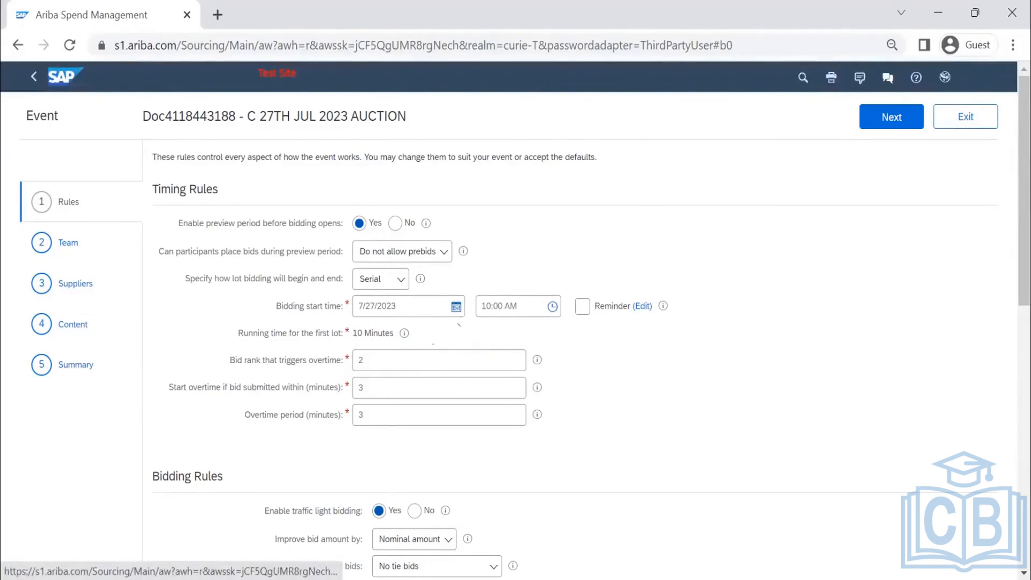
Proceed to the event's team setup and assign Buyer 7 to the Active Observers group
left_click(901, 123)
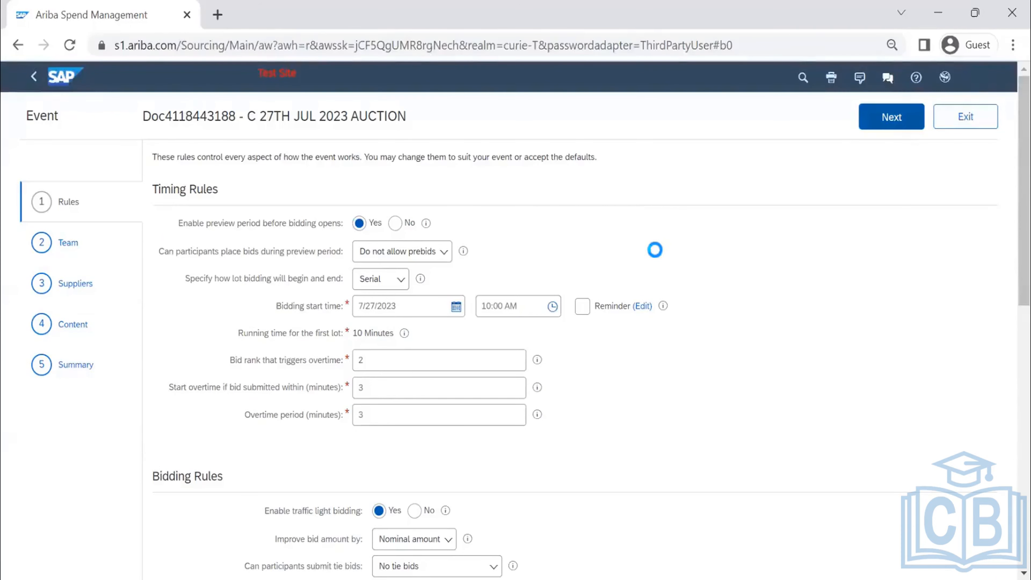
scroll(578, 248, "down", 1)
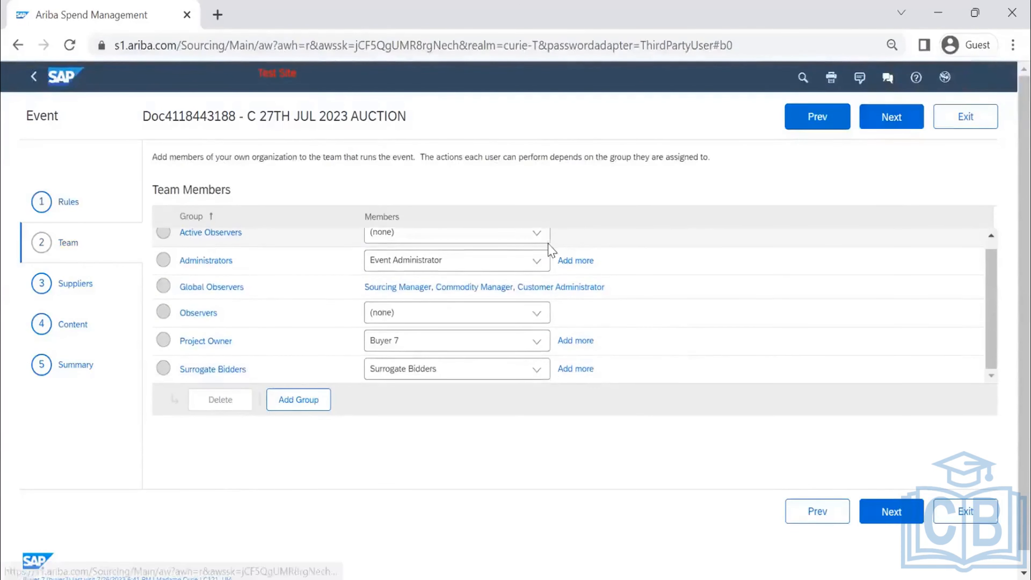
scroll(545, 244, "up", 1)
left_click(536, 242)
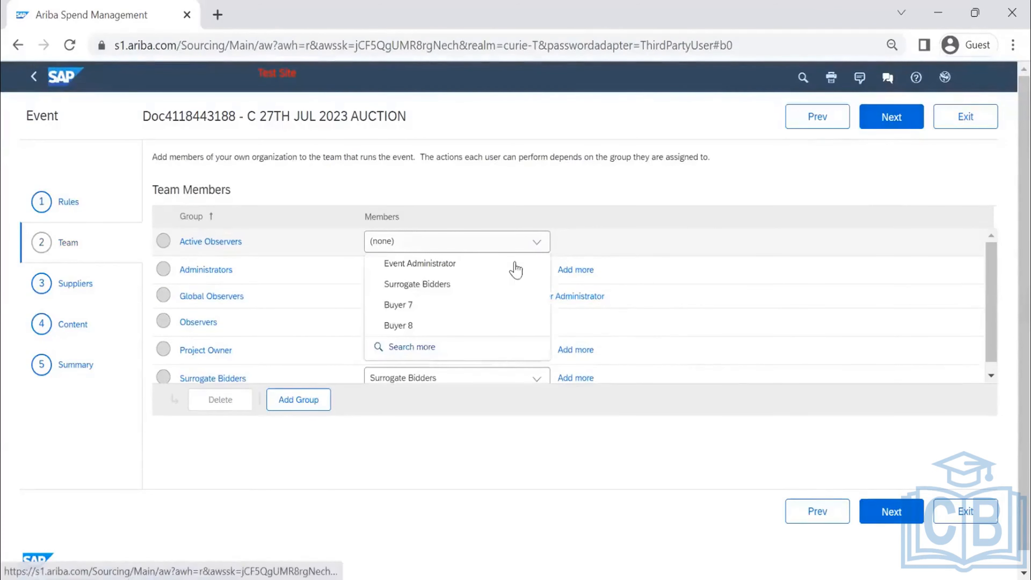
left_click(499, 311)
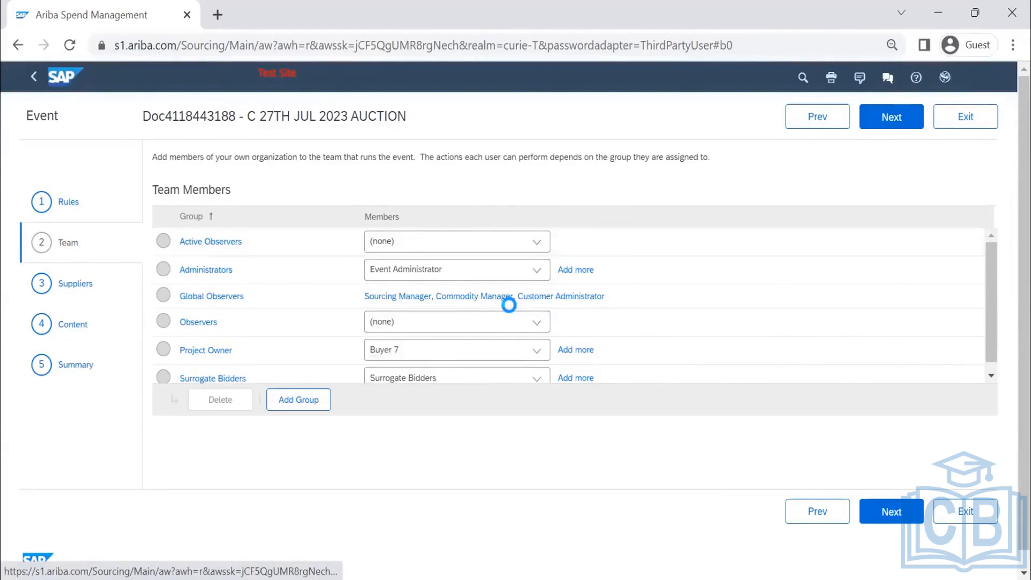
Add Buyer 7 as a member of both the Observers and Surrogate Bidders groups
scroll(534, 322, "down", 1)
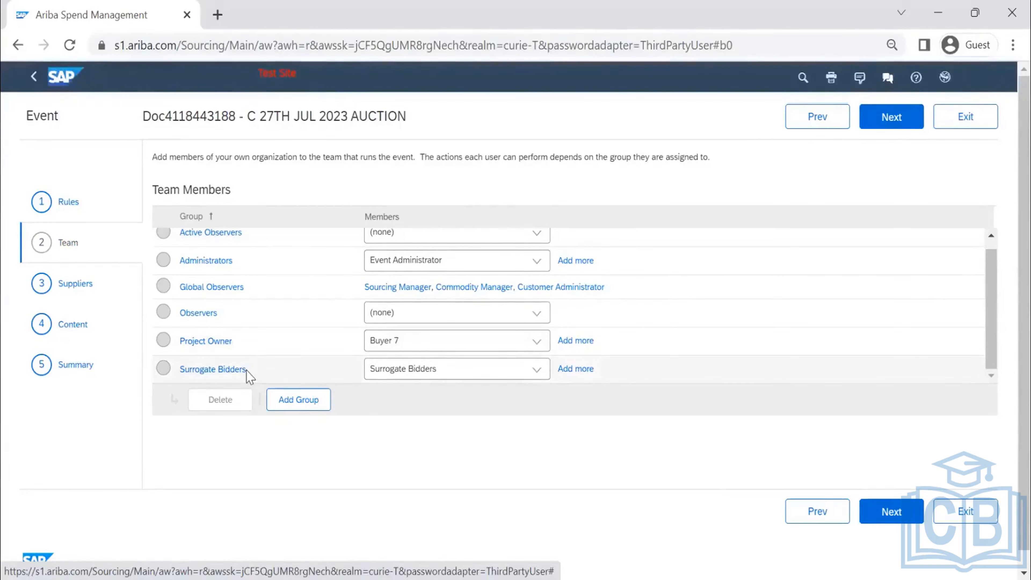
left_click(242, 377)
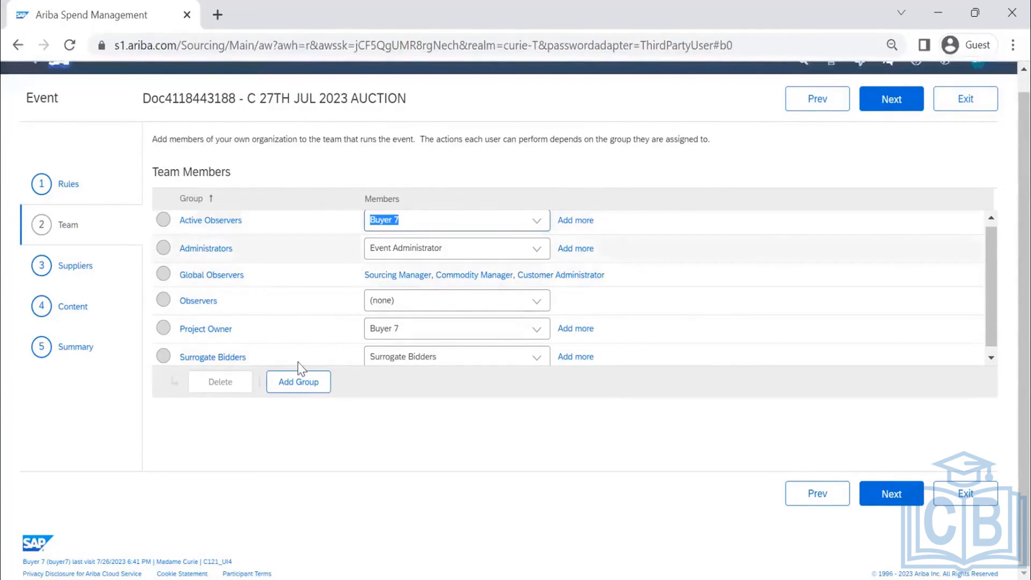
left_click(538, 301)
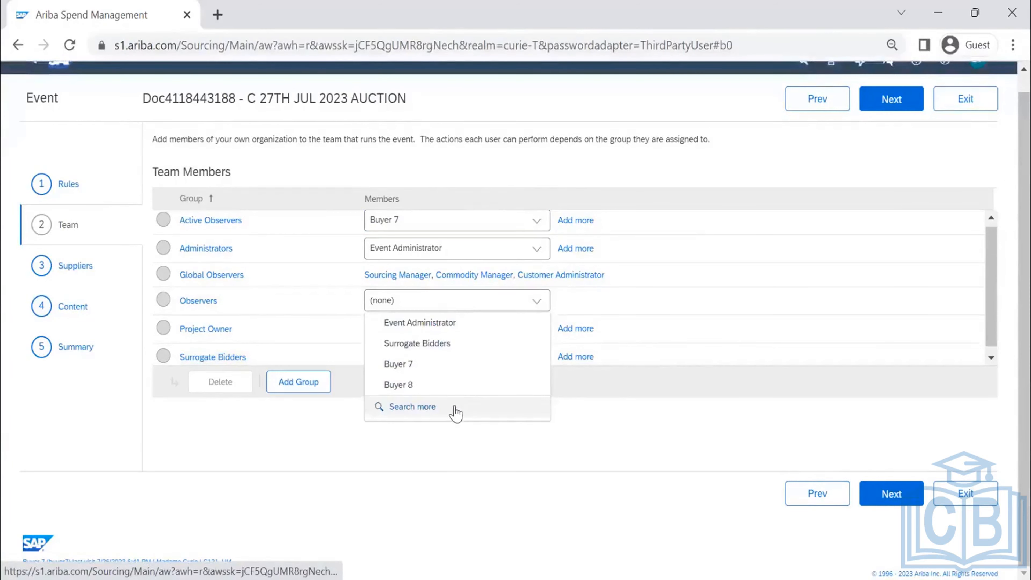
left_click(454, 407)
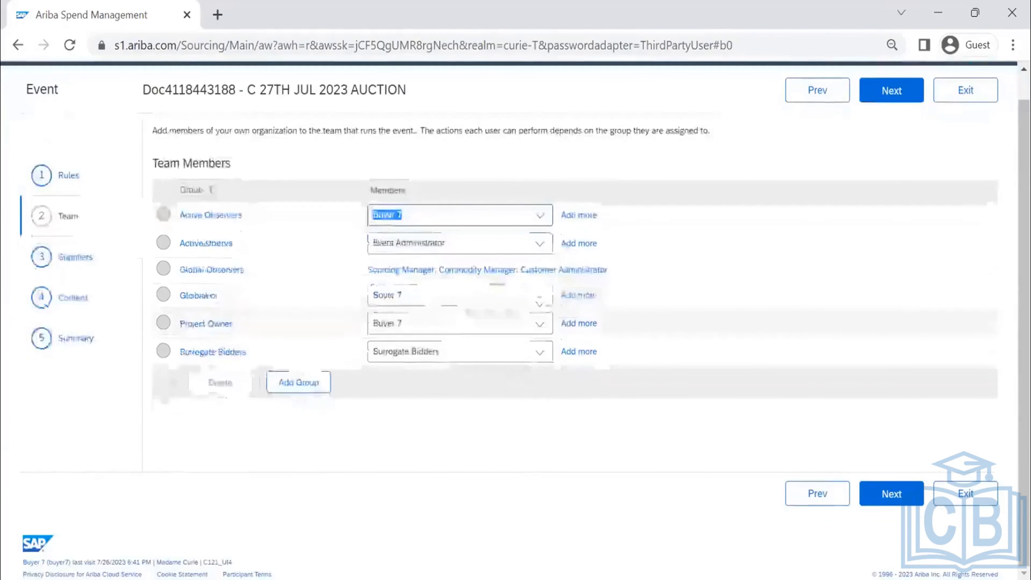
left_click(540, 353)
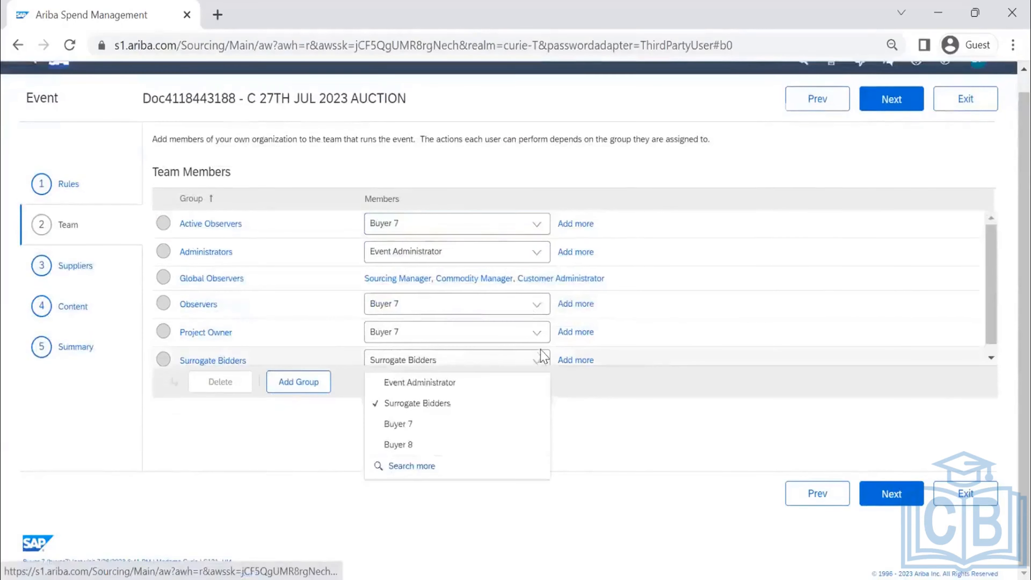
left_click(442, 428)
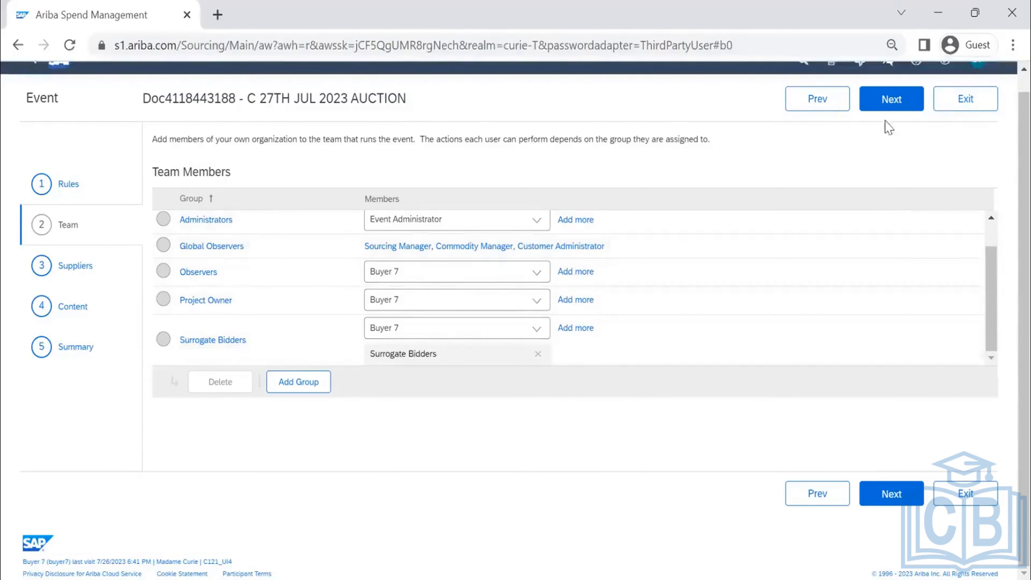
Proceed to the supplier invitations and set the participant search to go by past events
left_click(889, 102)
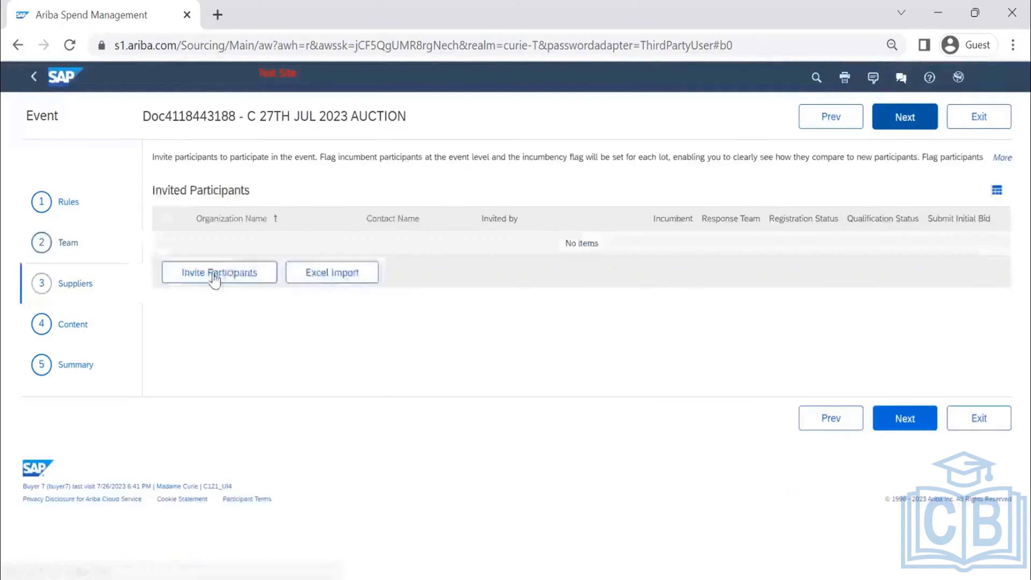
left_click(215, 278)
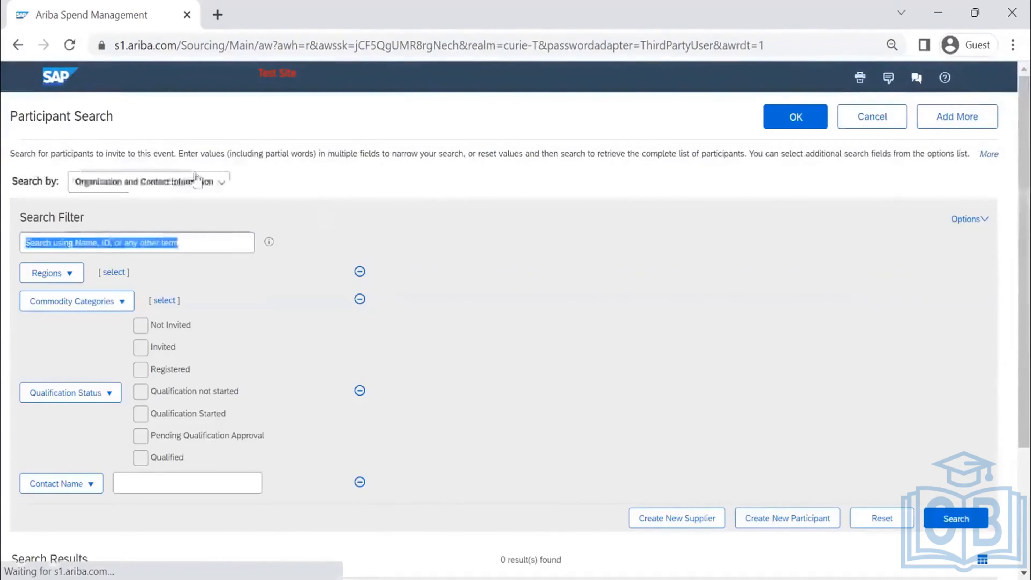
left_click(197, 179)
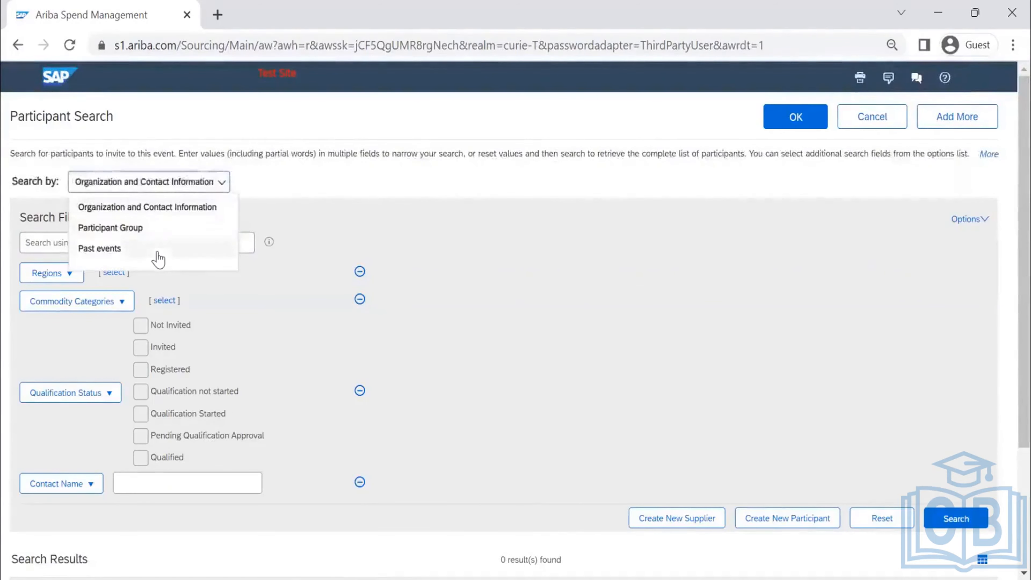
left_click(154, 252)
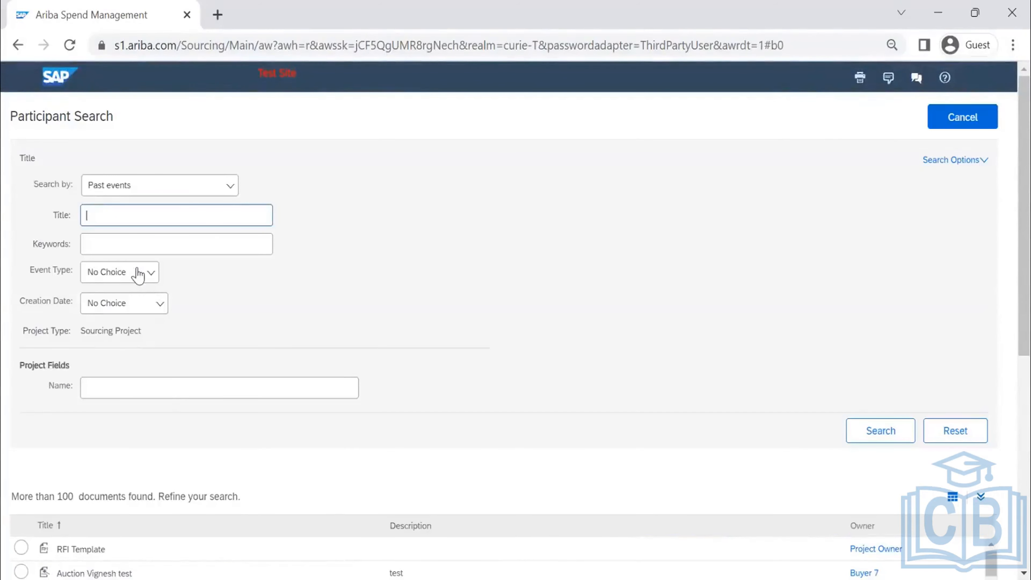
Search for past events with the creation date set to Yesterday
left_click(138, 276)
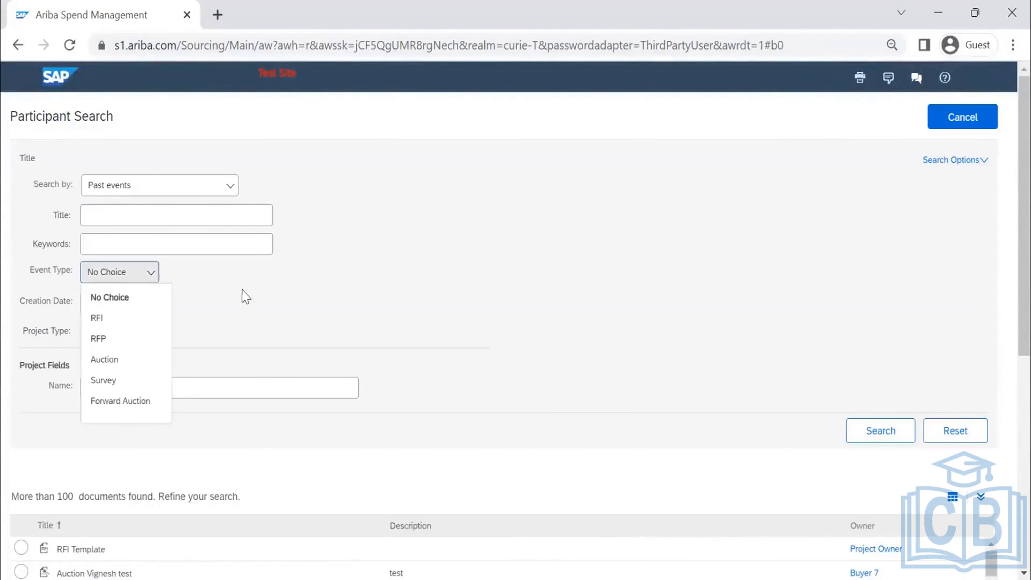
left_click(123, 303)
left_click(122, 370)
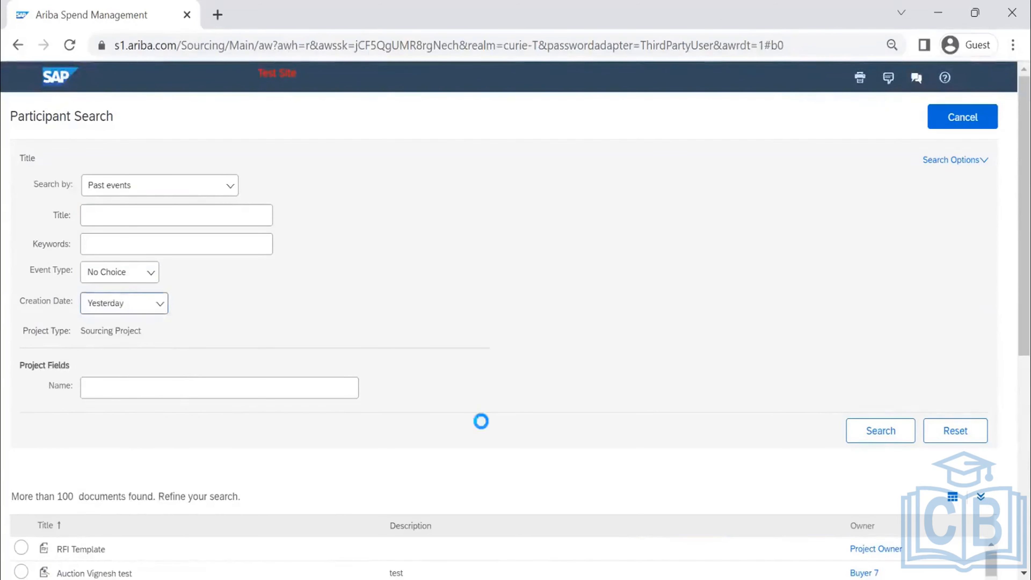
left_click(878, 439)
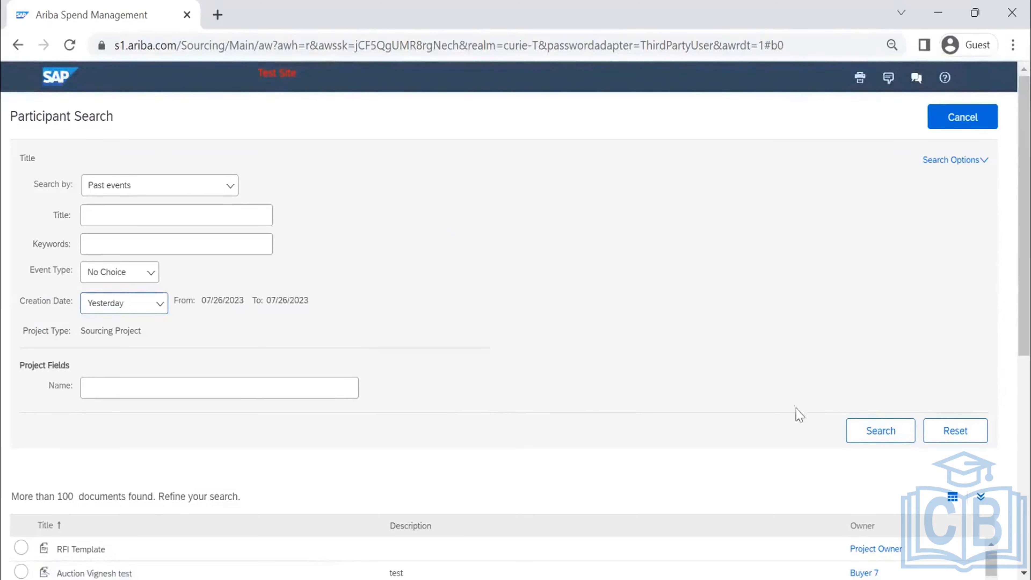
left_click(891, 435)
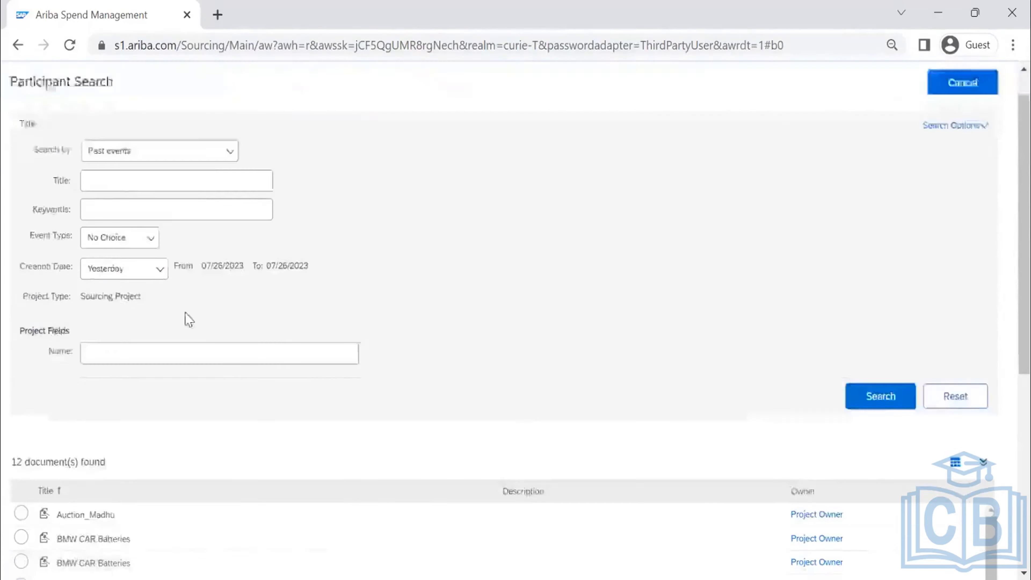
Select the past event FIRST ROUND RFI from the search results as the source of suppliers
scroll(184, 315, "down", 5)
scroll(138, 369, "down", 1)
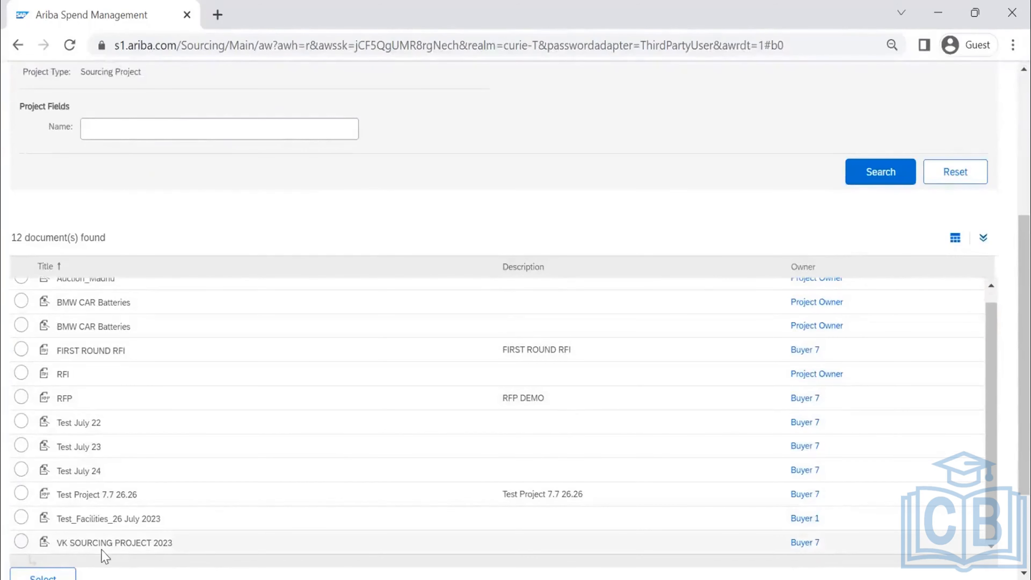
scroll(101, 550, "down", 2)
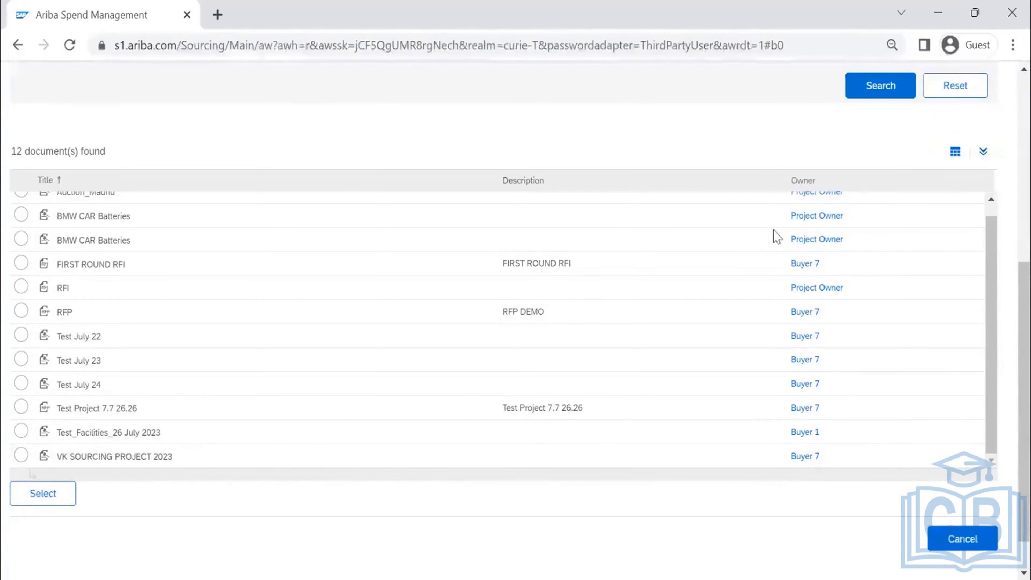
left_click_drag(479, 287, 642, 143)
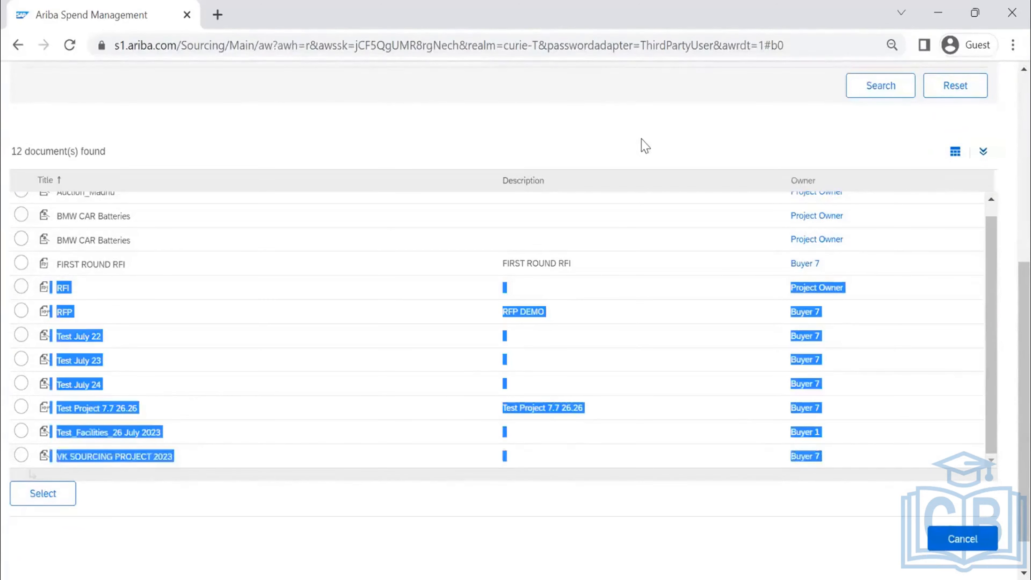
left_click(472, 292)
scroll(244, 305, "up", 1)
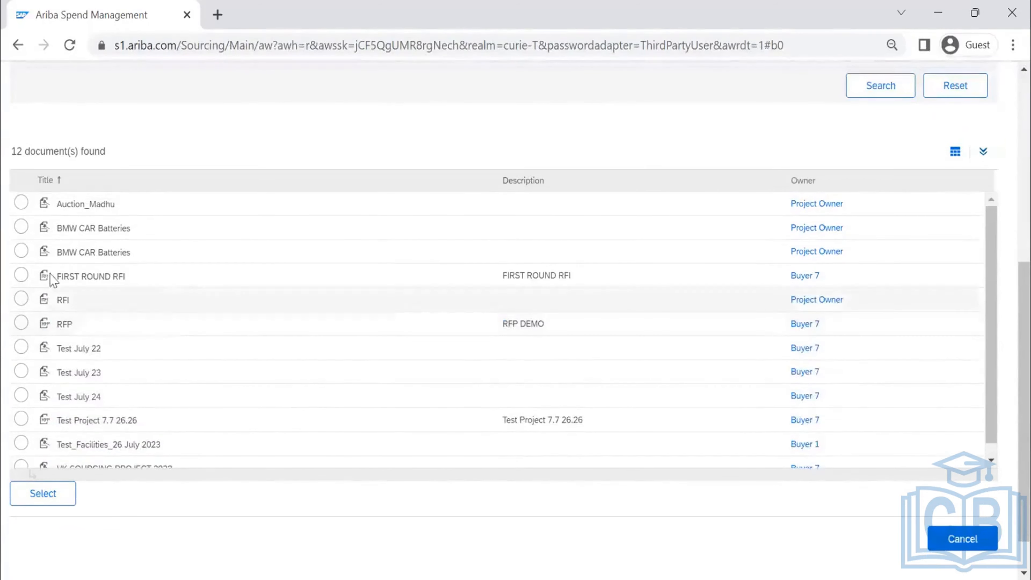
left_click(26, 279)
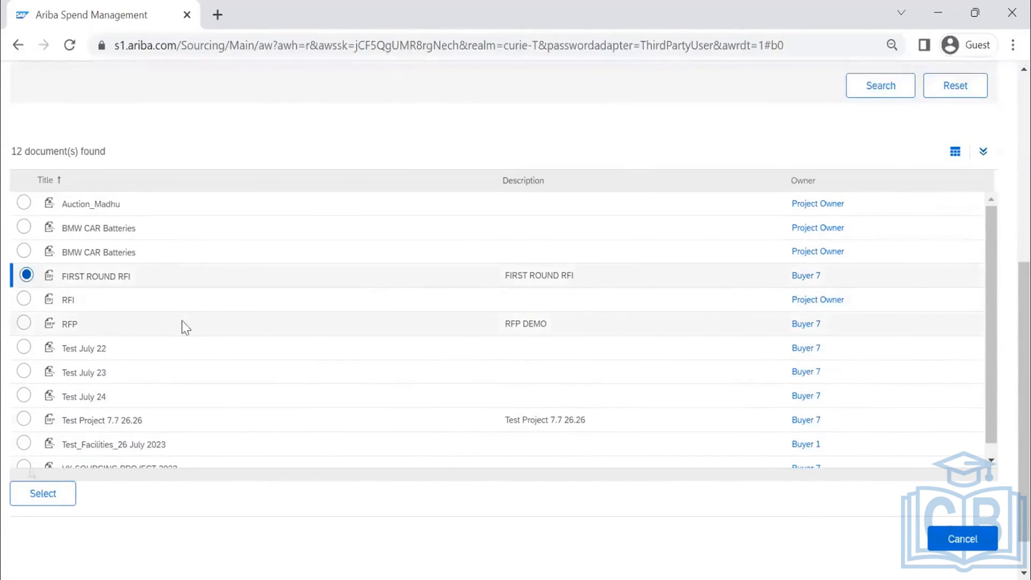
left_click(40, 499)
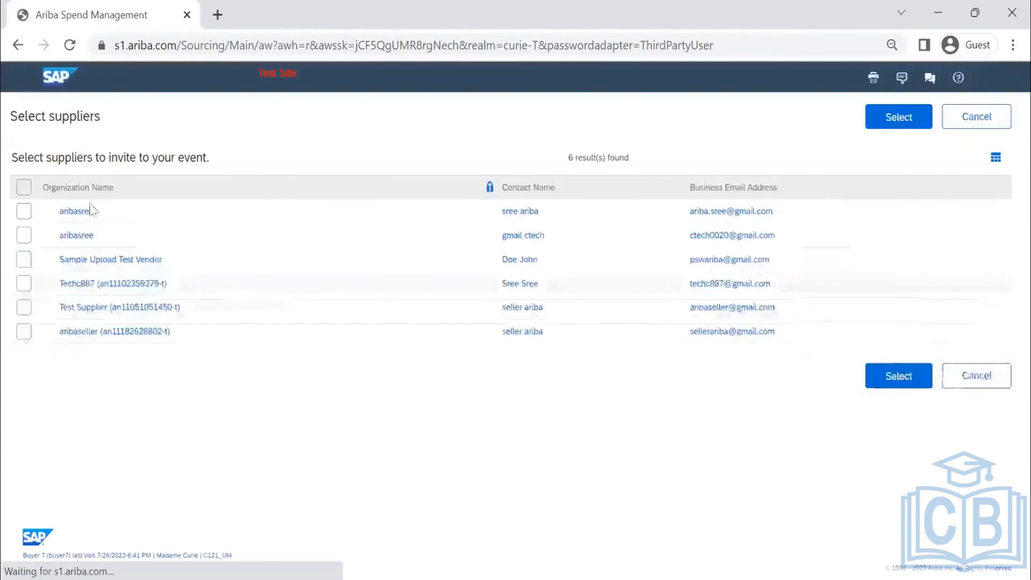
Invite all suppliers listed for the past event and check the invited participants
left_click(24, 187)
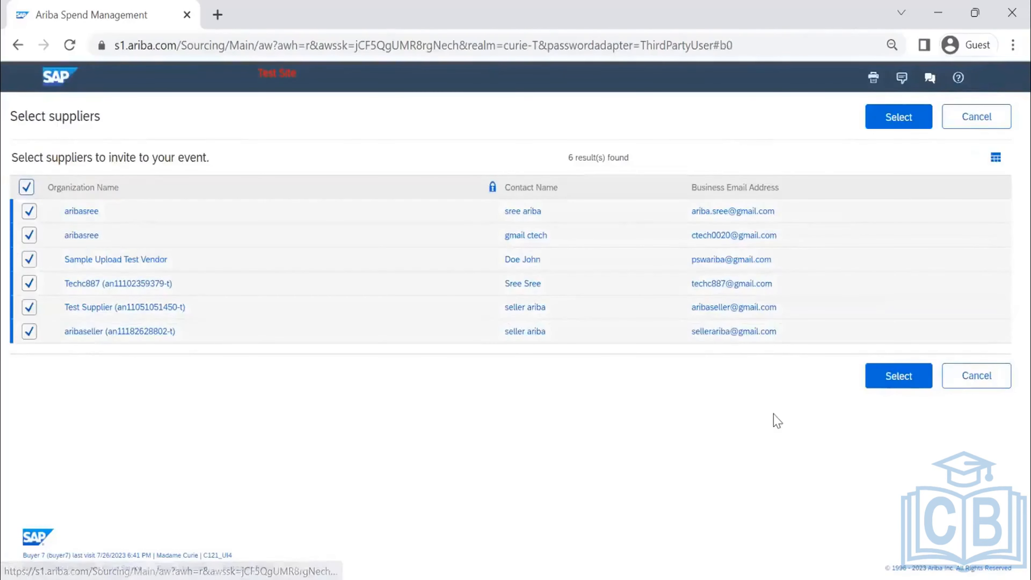
left_click(889, 379)
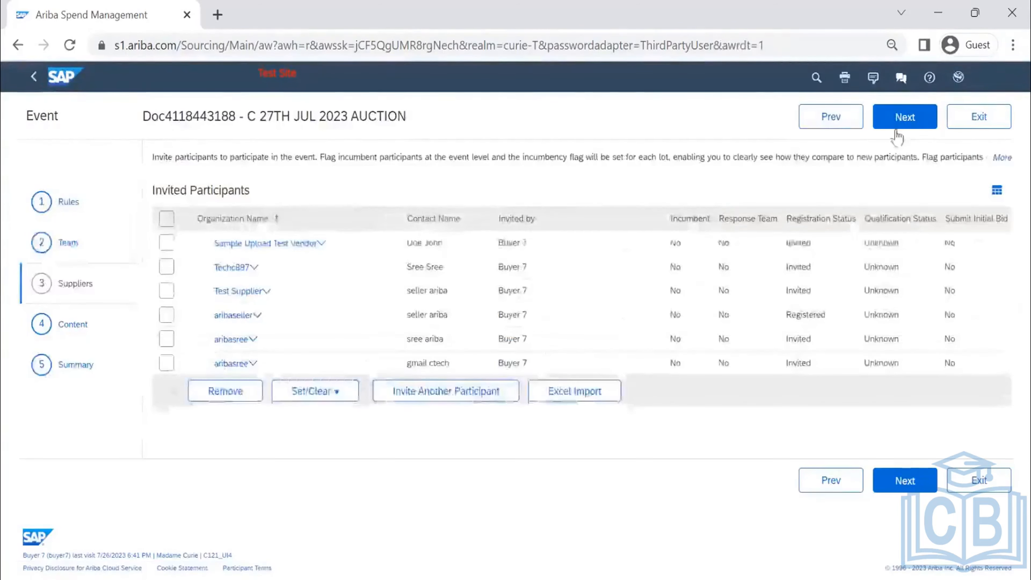
left_click(903, 123)
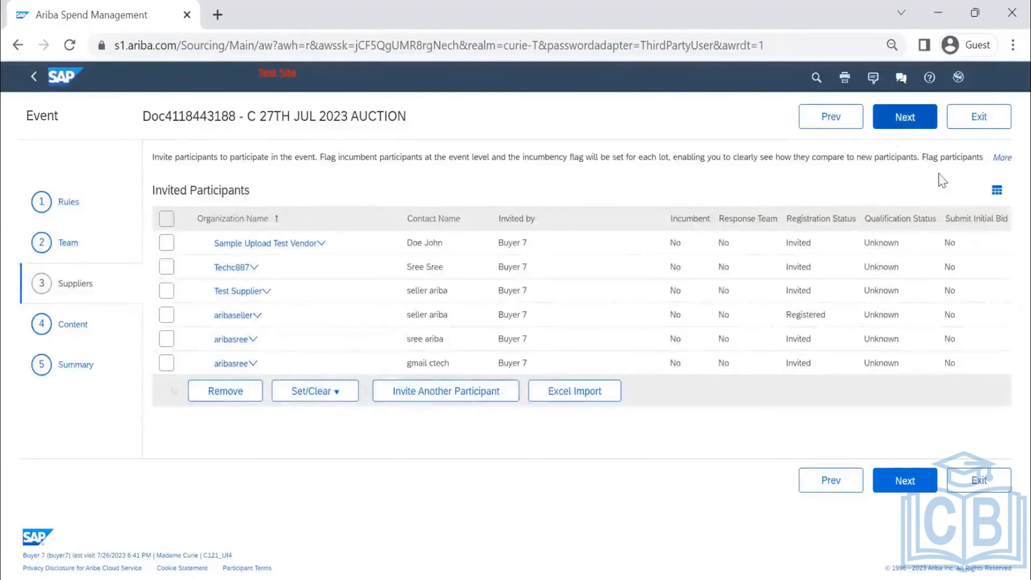
left_click(835, 123)
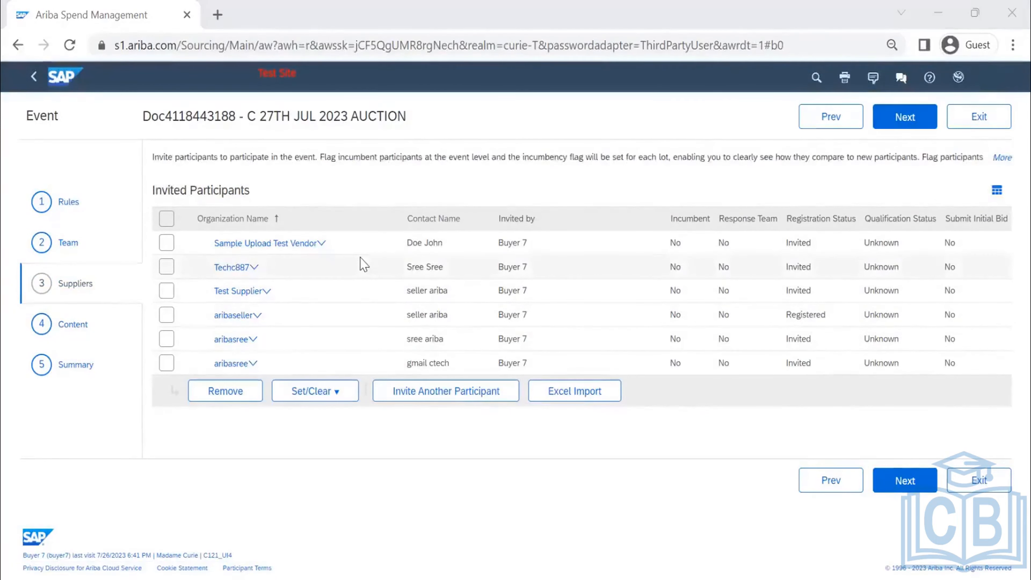
Proceed to the event content and delete the existing Intro to company, Terms and Conditions and Commercials items
left_click(440, 181)
left_click(227, 343)
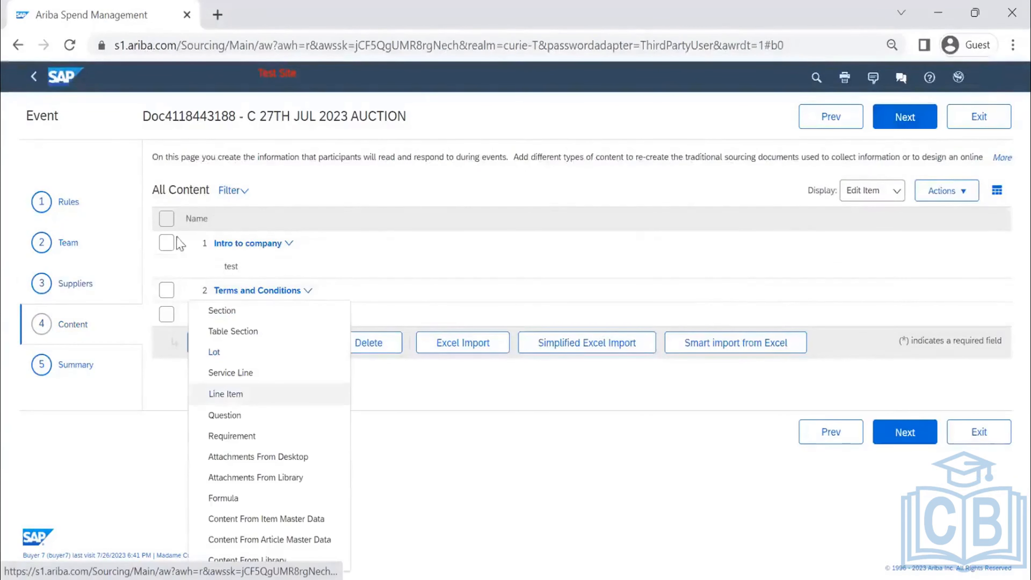
double_click(380, 185)
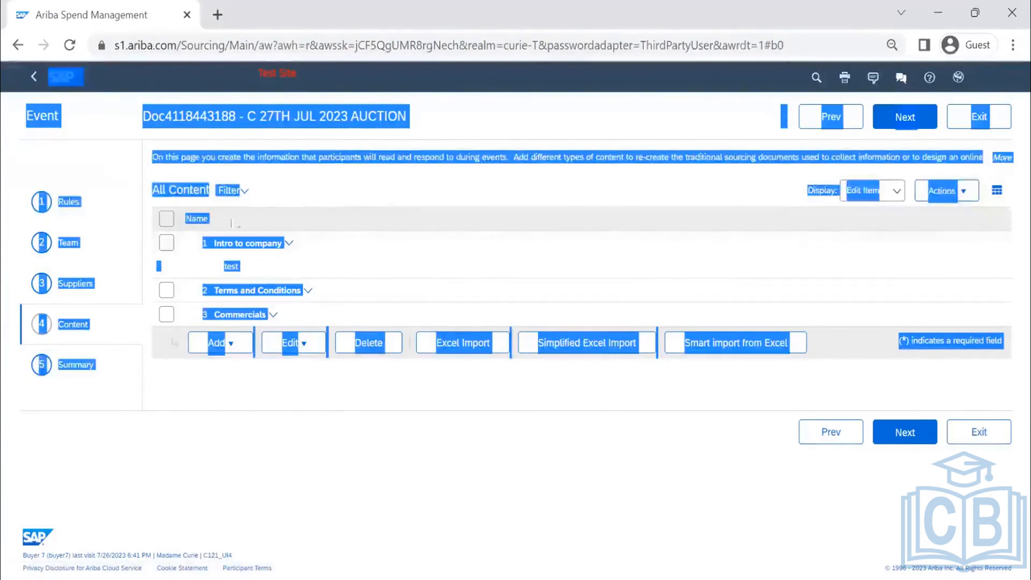
left_click(156, 226)
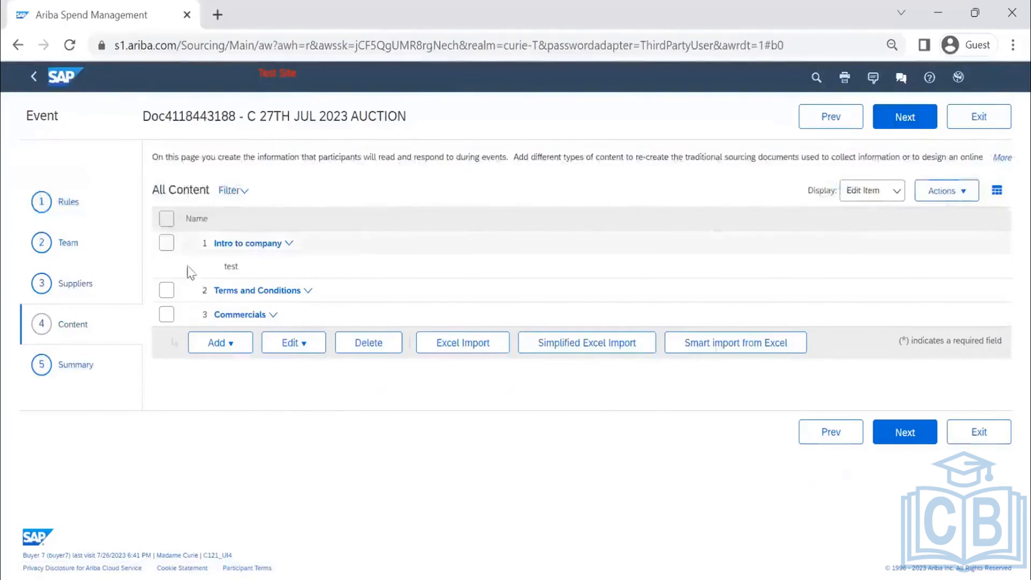
left_click(166, 219)
left_click(368, 342)
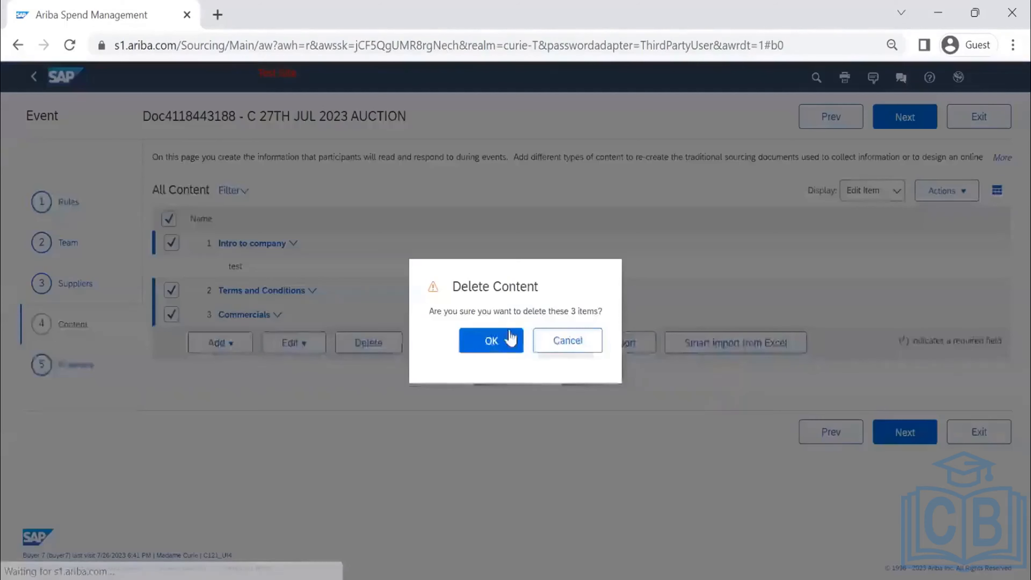
left_click(504, 345)
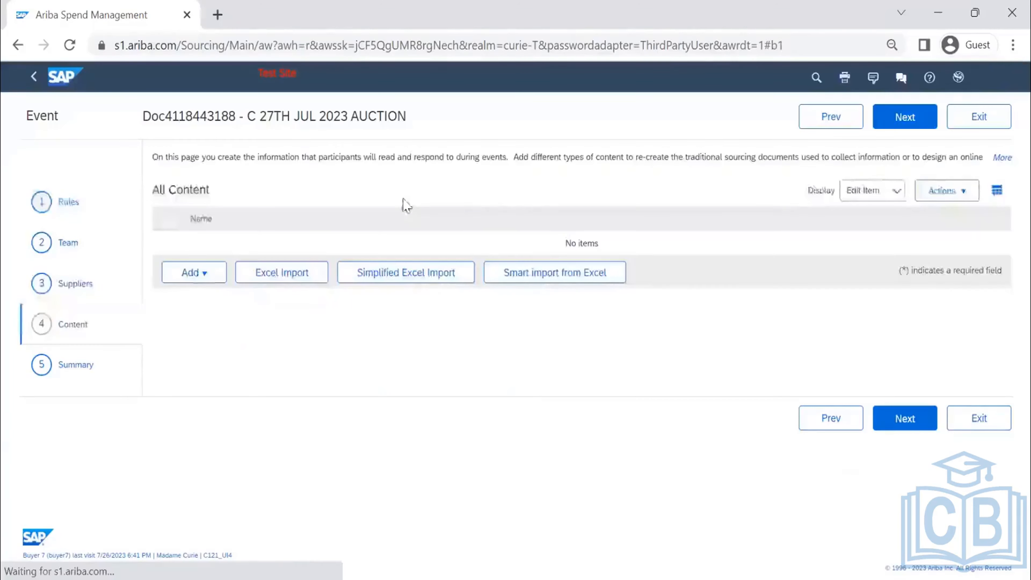
Add a line item to the event content with LAPTOP as both its name and its description
left_click(195, 280)
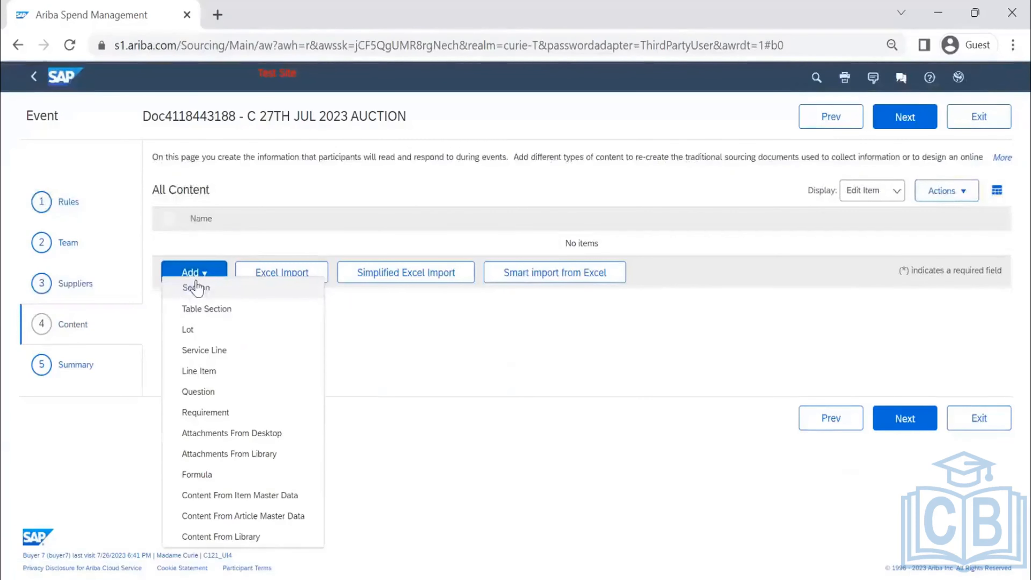
left_click(216, 371)
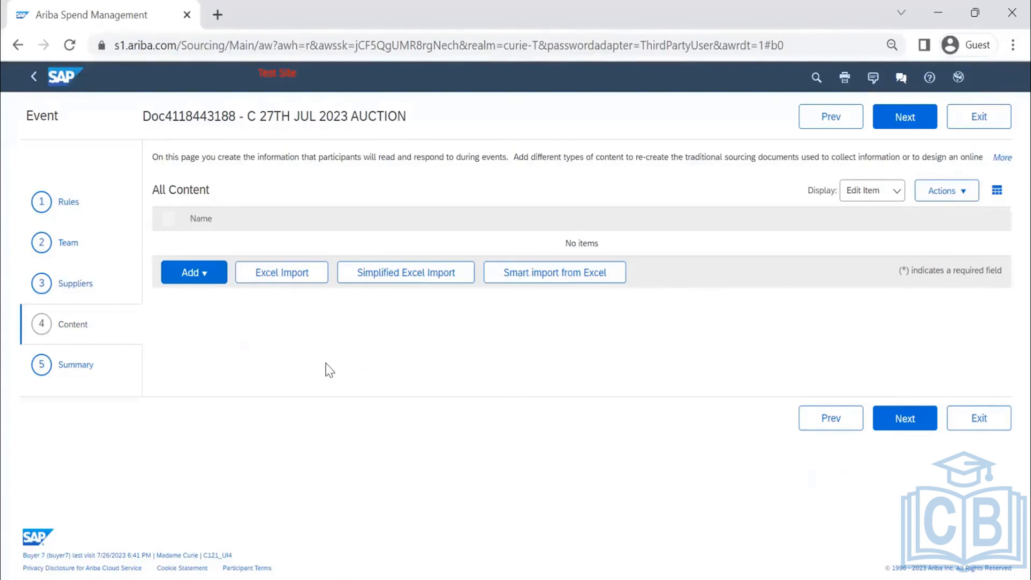
left_click(364, 241)
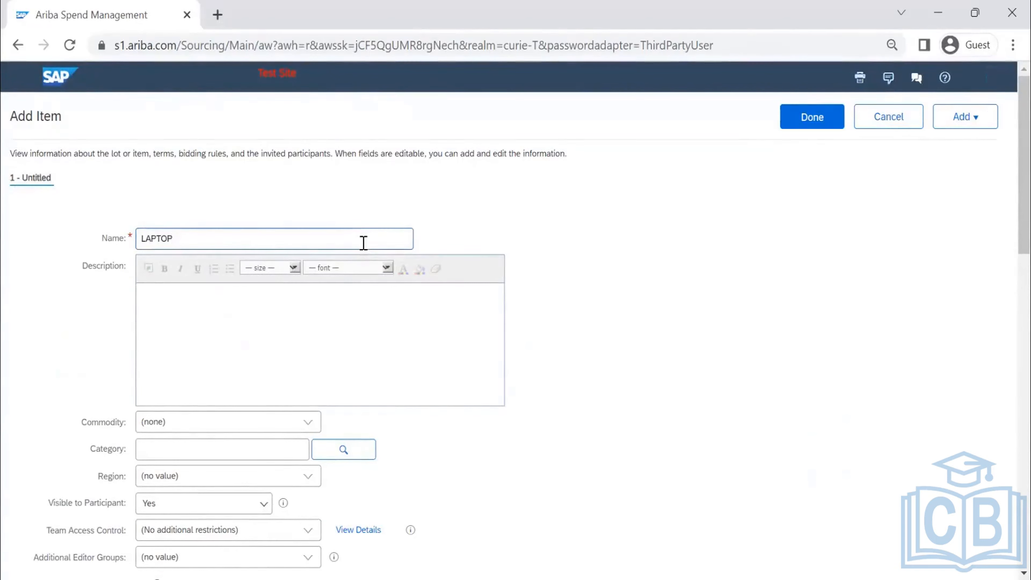
type("LAPTOP")
key("ctrl+a")
key("ctrl+c")
left_click(180, 311)
key("ctrl+v")
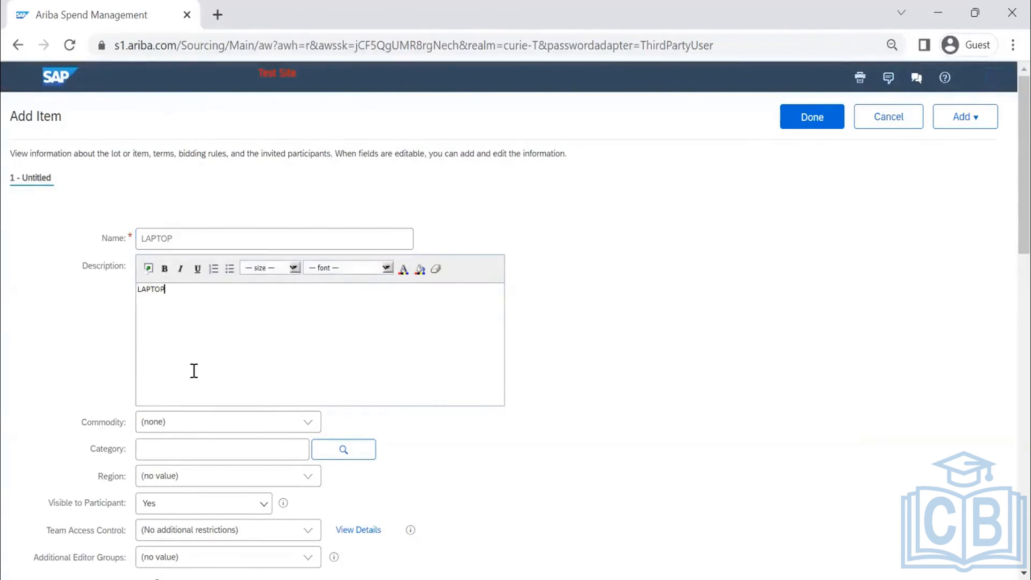
Set the line item's commodity to Laptop 1022
scroll(274, 377, "down", 2)
left_click(304, 341)
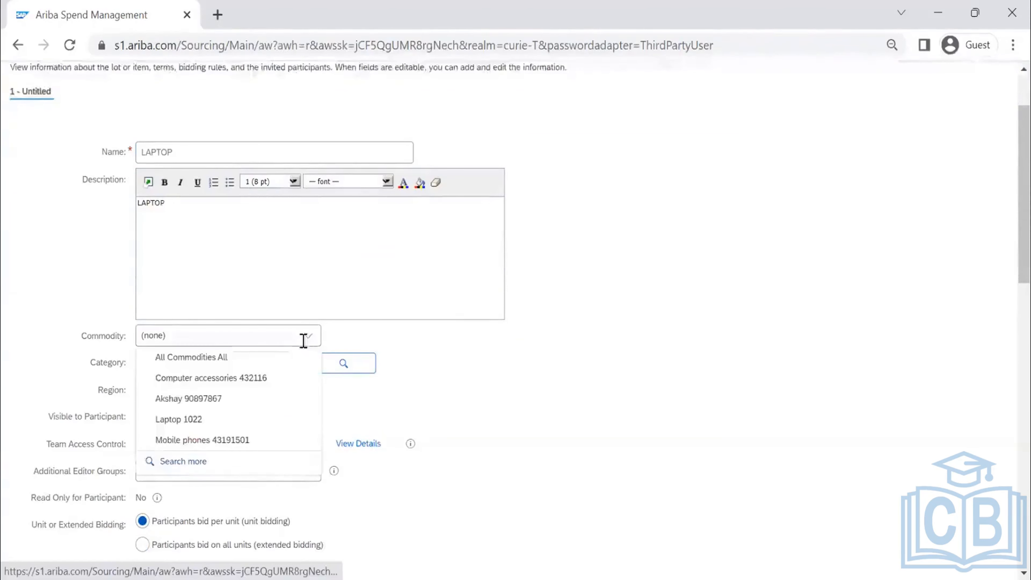
left_click(265, 421)
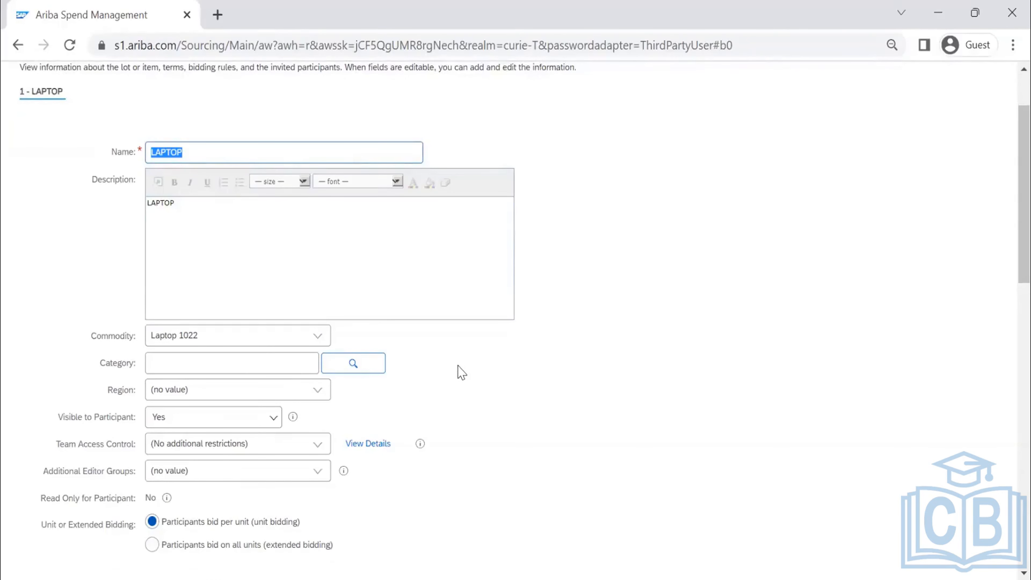
Review the line item's visibility, access control, unit or extended bidding and item terms settings
scroll(414, 386, "down", 4)
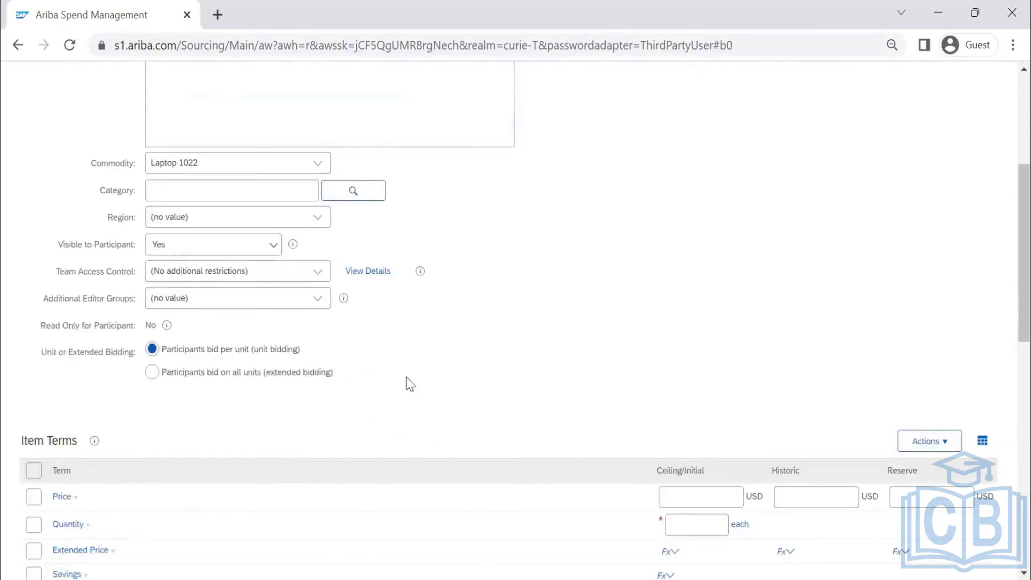
scroll(402, 386, "down", 5)
scroll(170, 361, "up", 5)
scroll(232, 360, "up", 3)
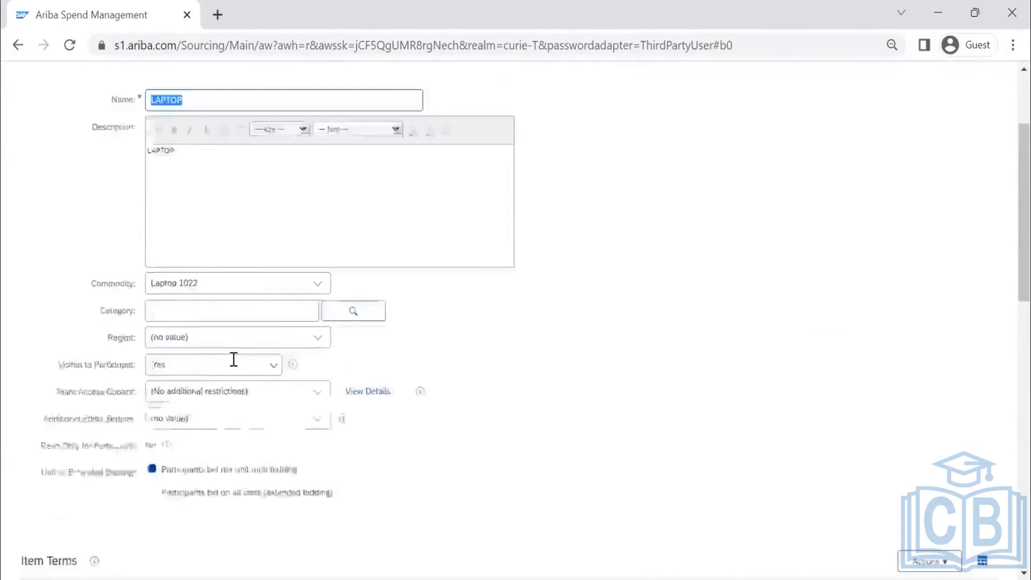
scroll(233, 360, "down", 3)
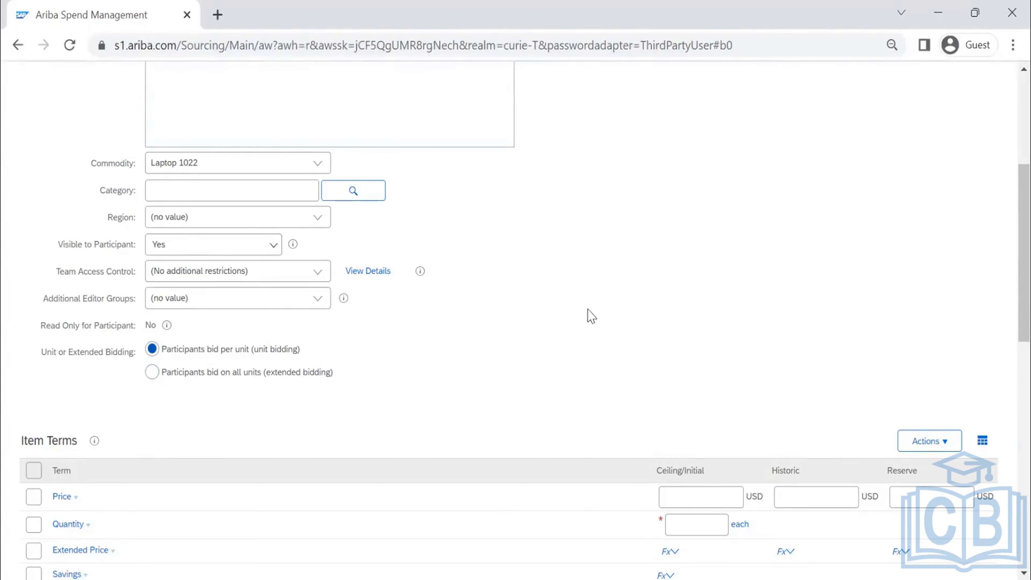
scroll(591, 316, "down", 1)
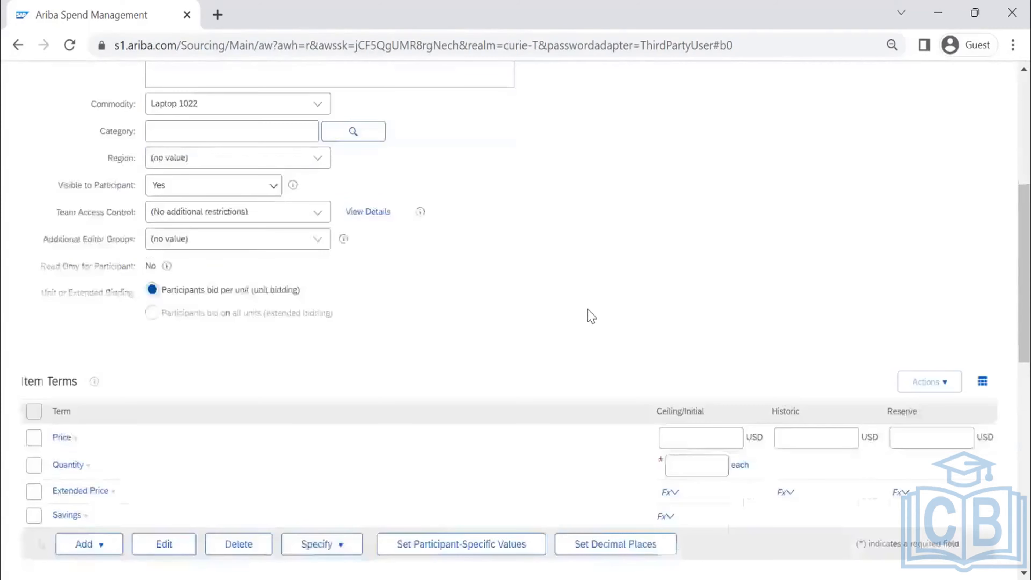
scroll(591, 309, "down", 1)
scroll(687, 385, "up", 5)
Set the item terms to a quantity of 10, a historic price of 10000 USD and a ceiling price of 5000 USD
scroll(686, 258, "down", 9)
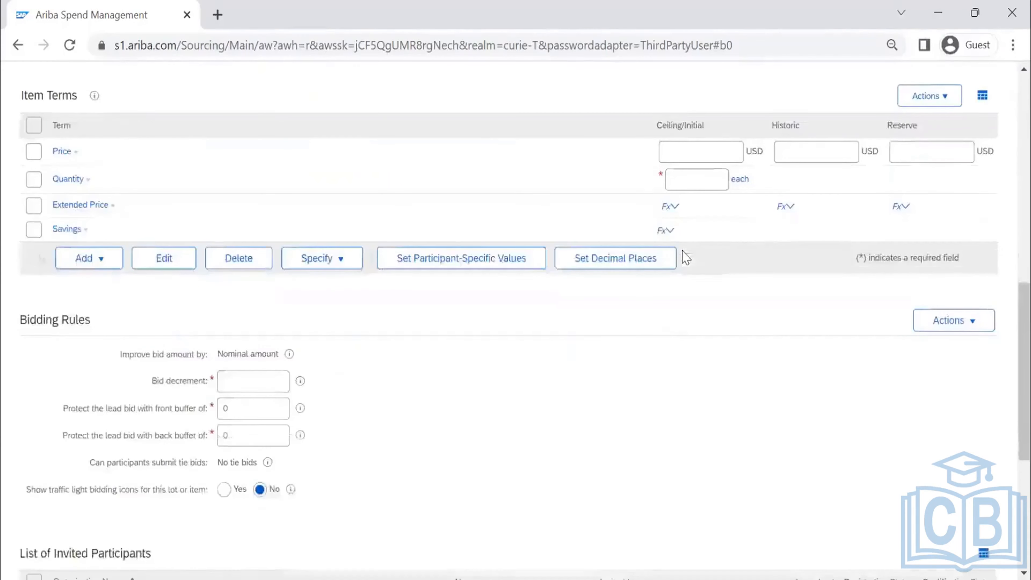
left_click(696, 180)
type("1")
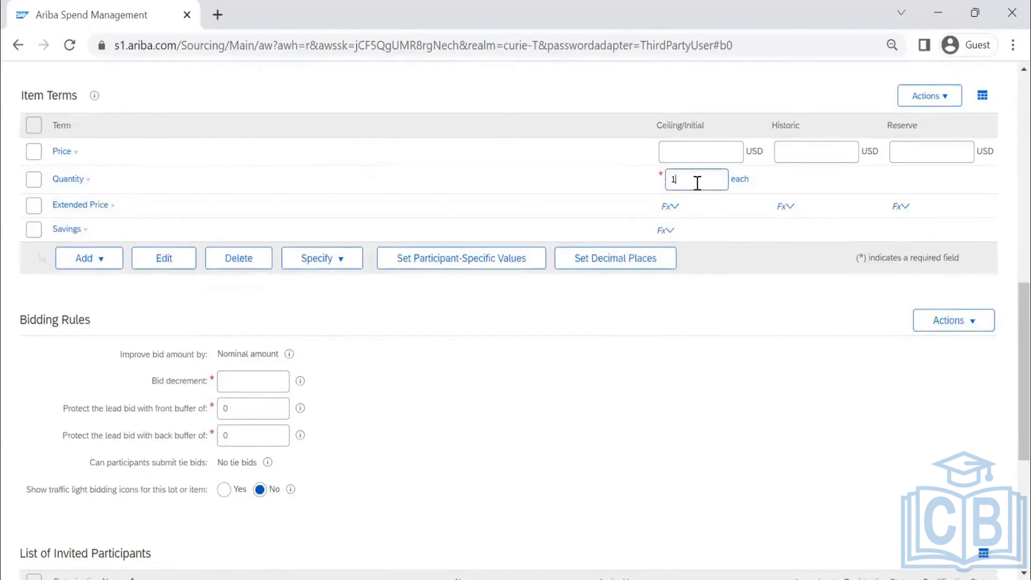
type("0")
scroll(742, 131, "up", 2)
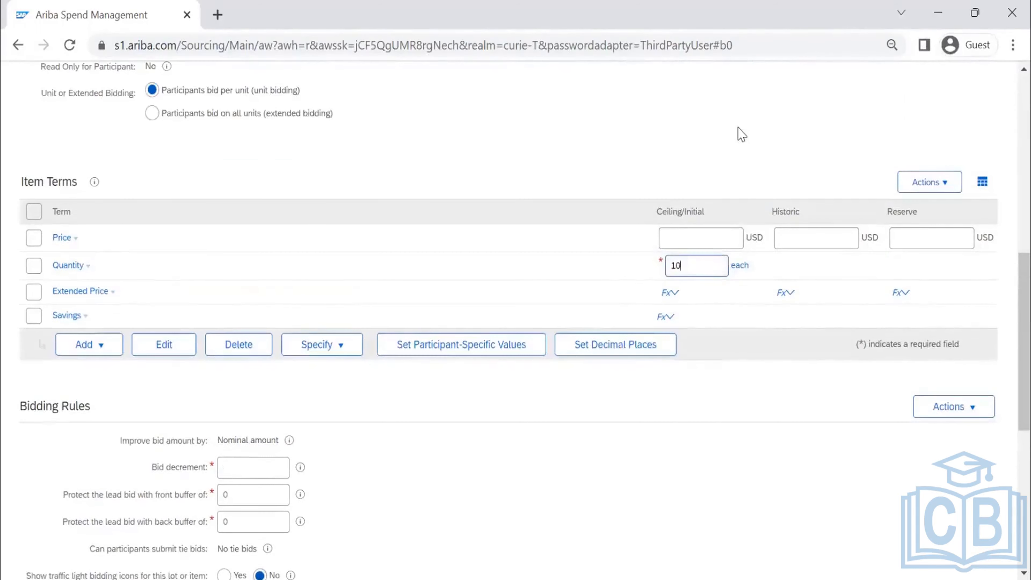
left_click(805, 241)
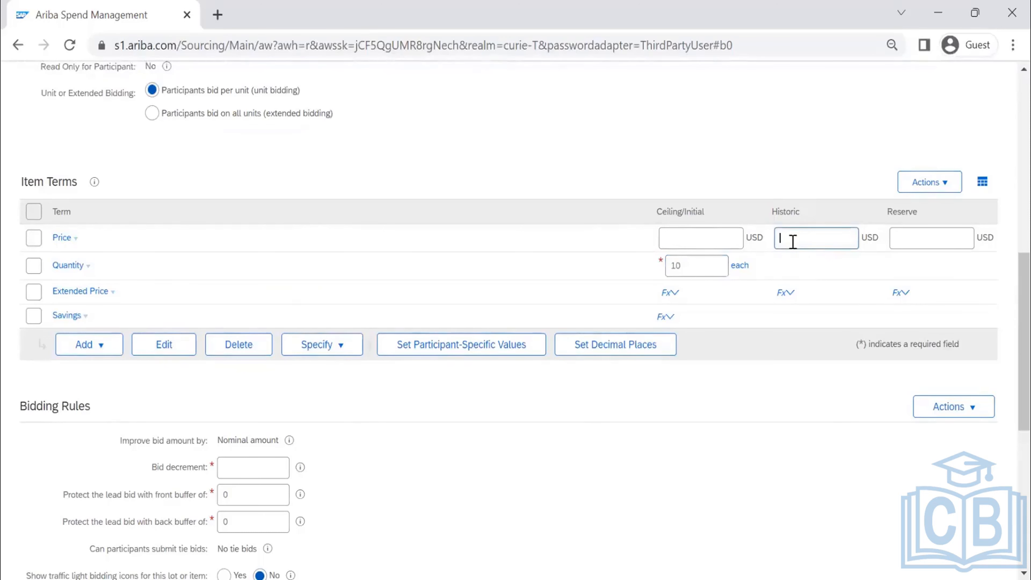
type("10000")
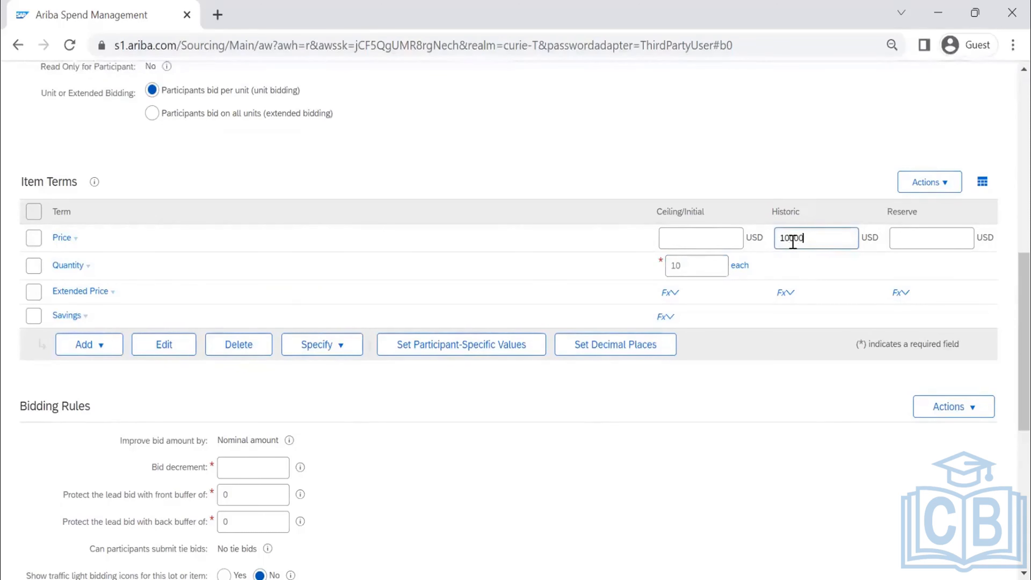
left_click(706, 243)
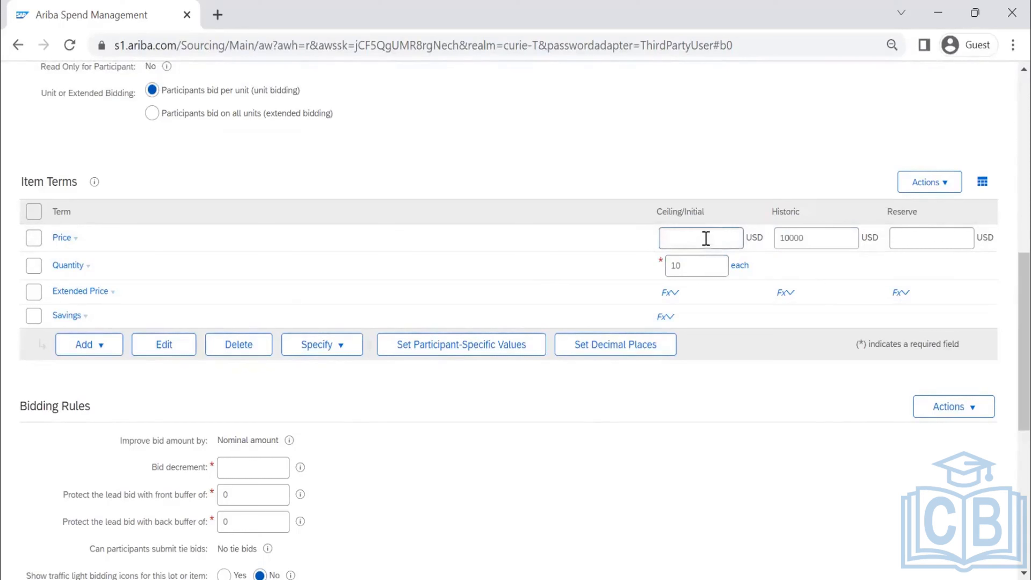
type("5000")
left_click(932, 185)
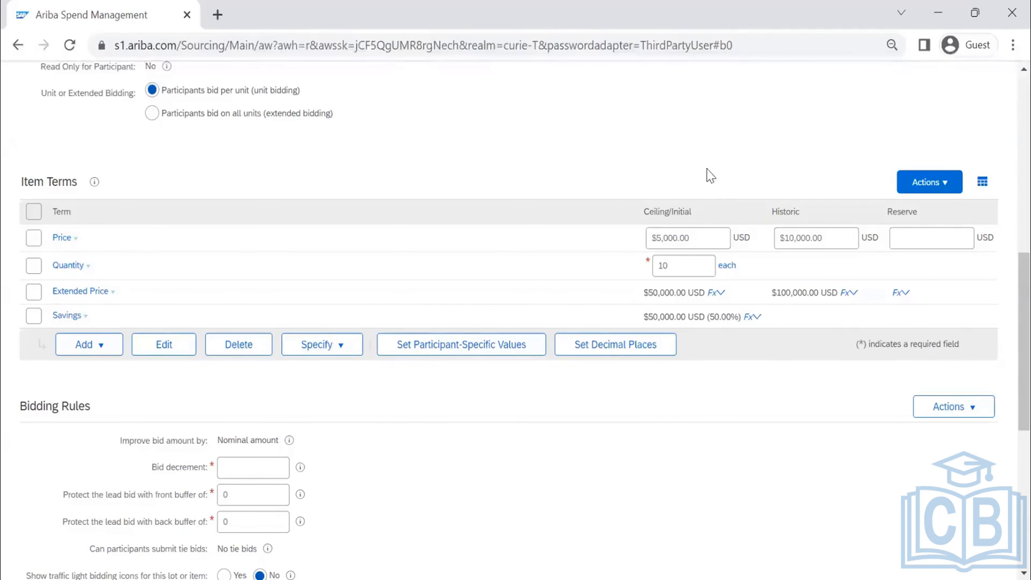
Set the bidding rules to a bid decrement of 100 and front and back lead-bid buffers of 1000 each
scroll(283, 278, "down", 4)
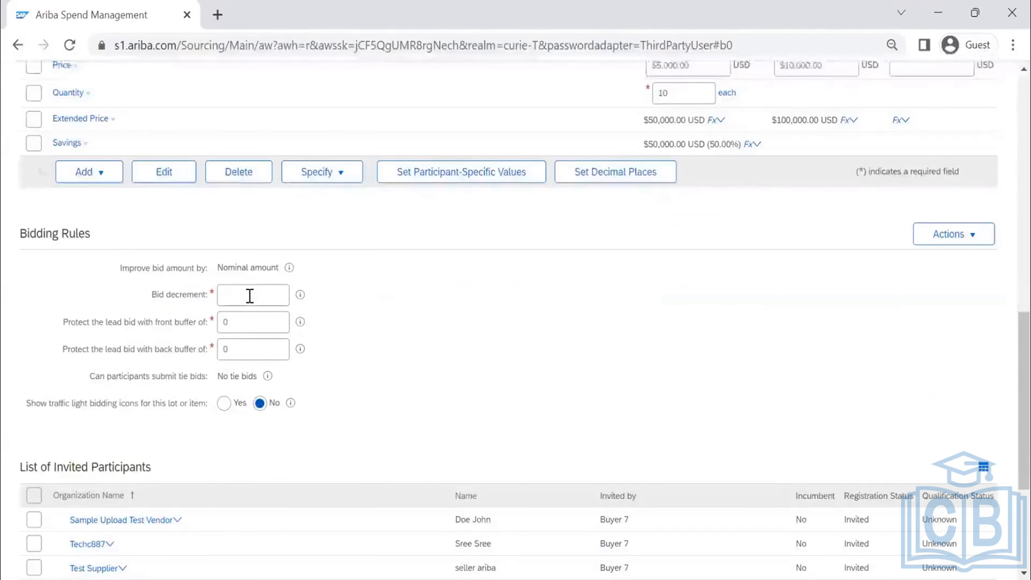
scroll(250, 296, "up", 2)
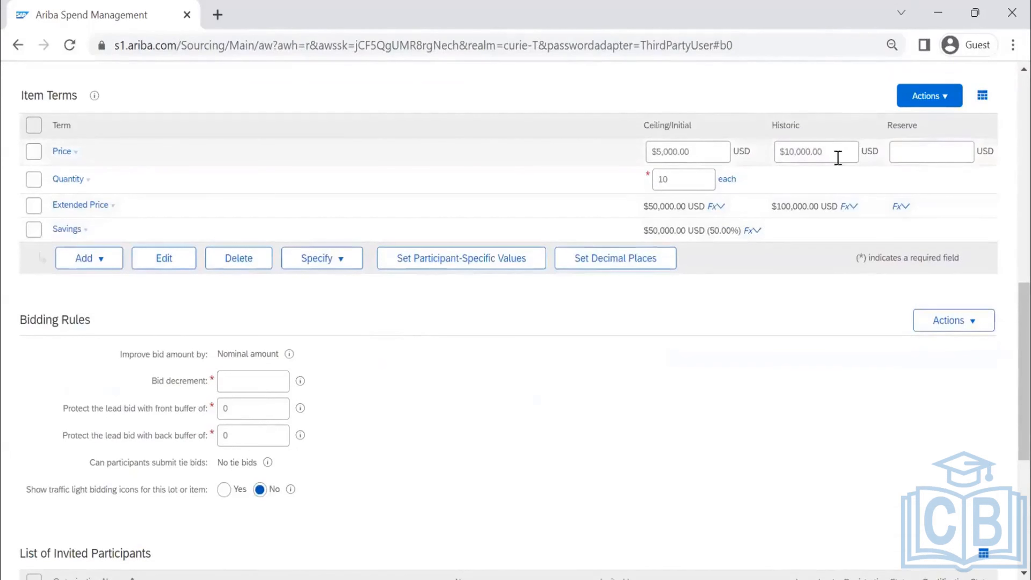
left_click(271, 381)
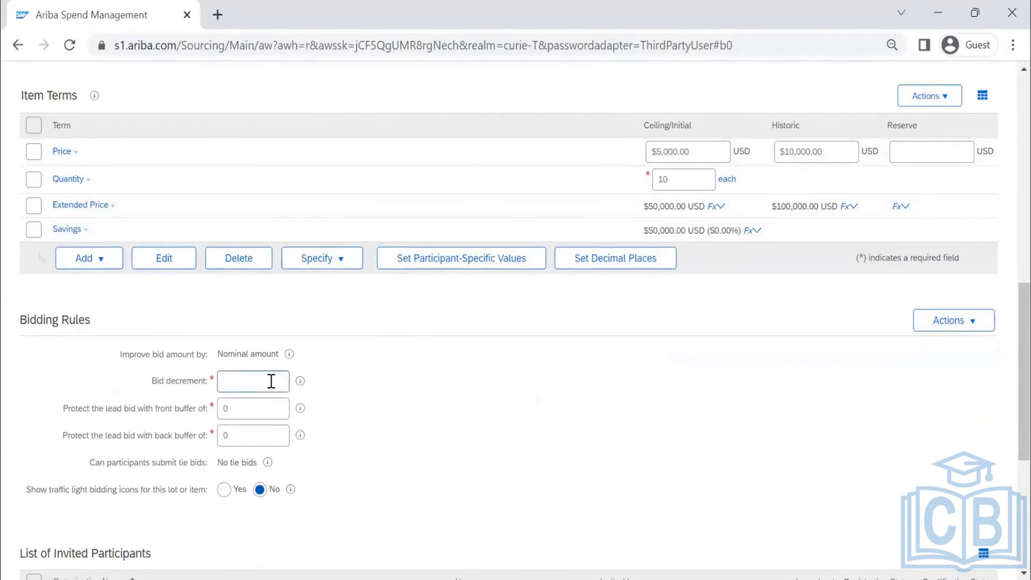
type("100")
key("Tab")
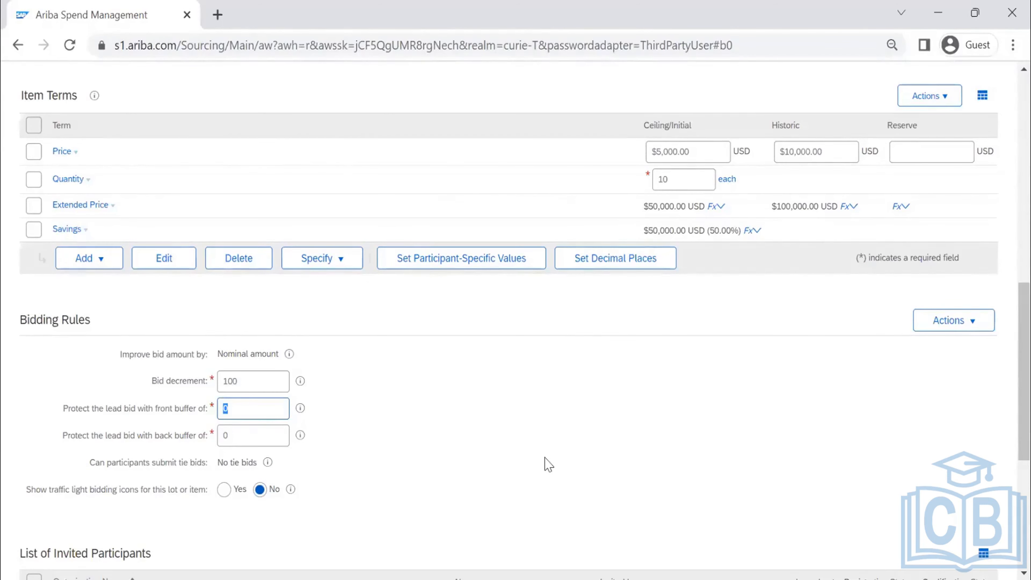
type("1000")
left_click(230, 433)
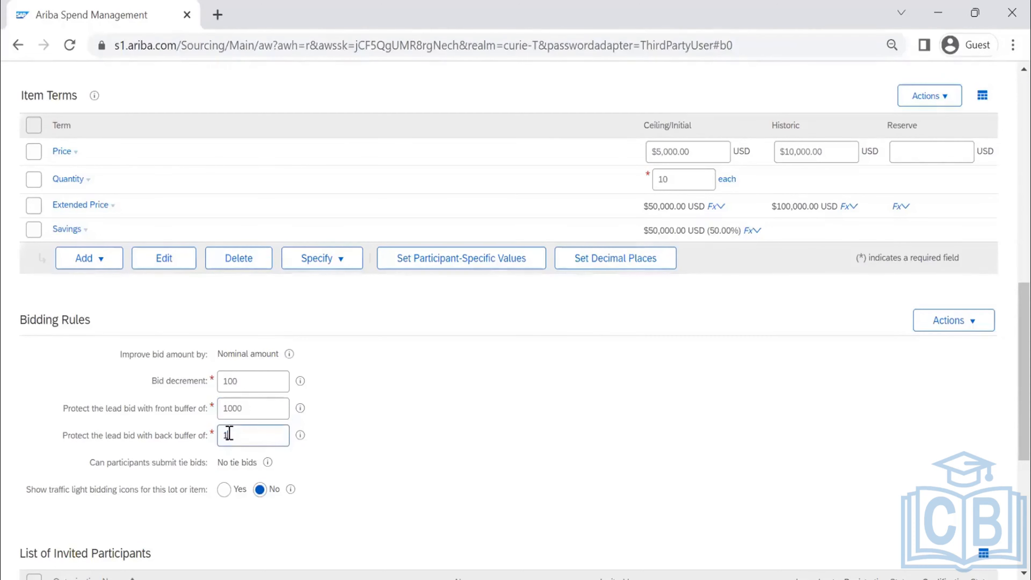
type("1000")
scroll(370, 390, "down", 2)
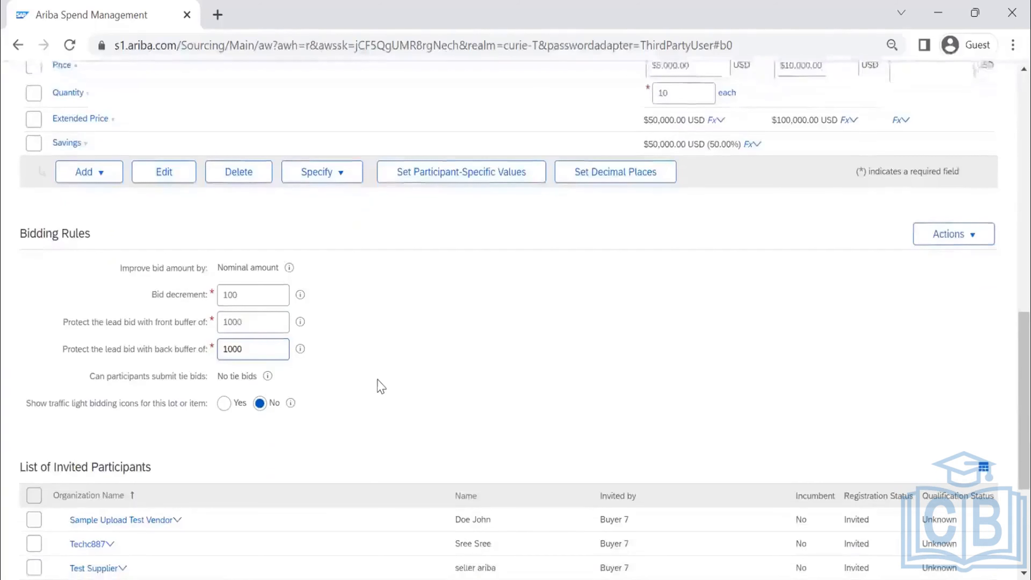
Enable traffic light bidding icons with green for the best bid only, a green threshold of 50 and a yellow threshold of 100
scroll(389, 361, "down", 2)
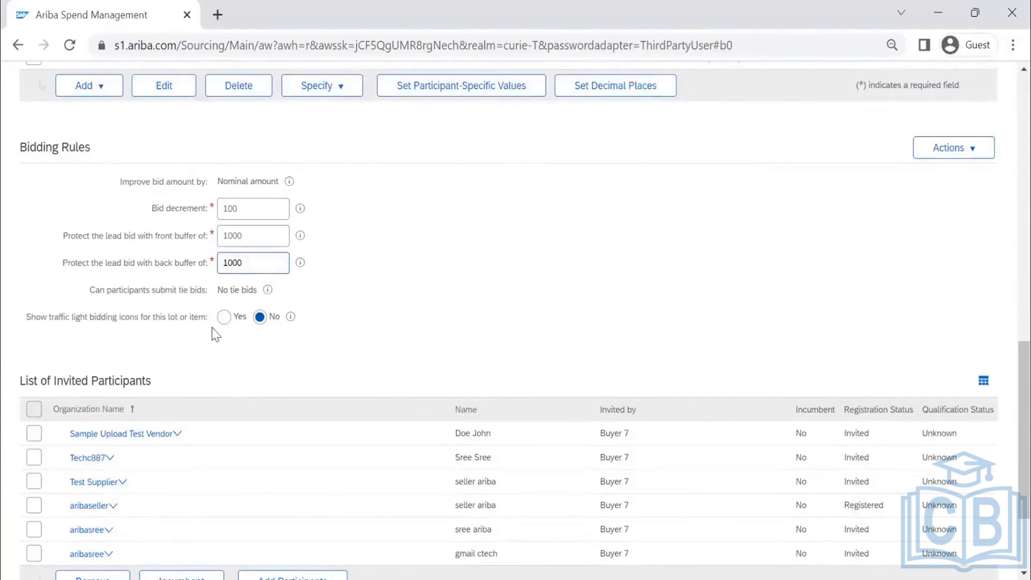
left_click(224, 318)
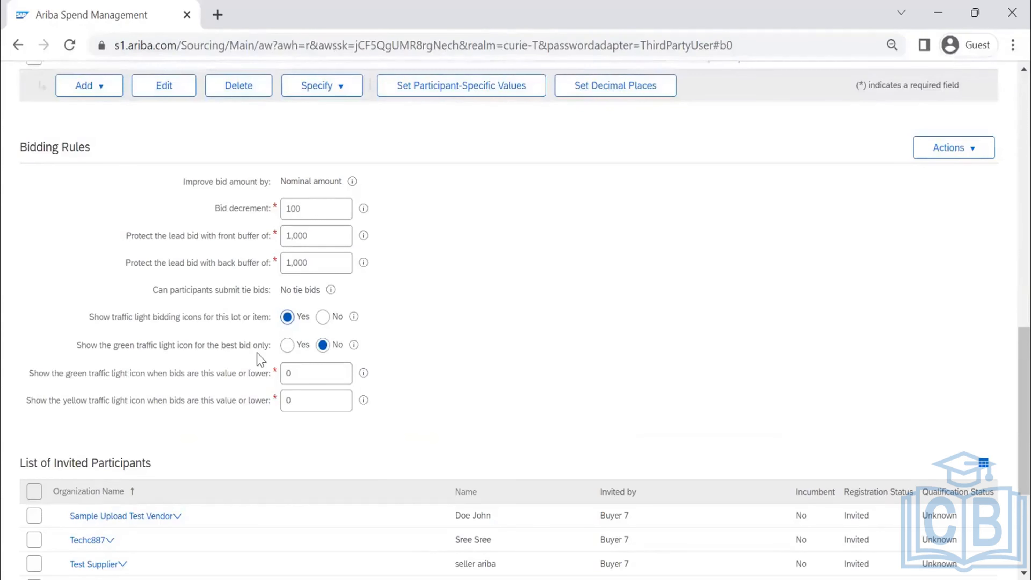
left_click(287, 345)
left_click(293, 374)
type("50")
key("Tab")
key("Tab")
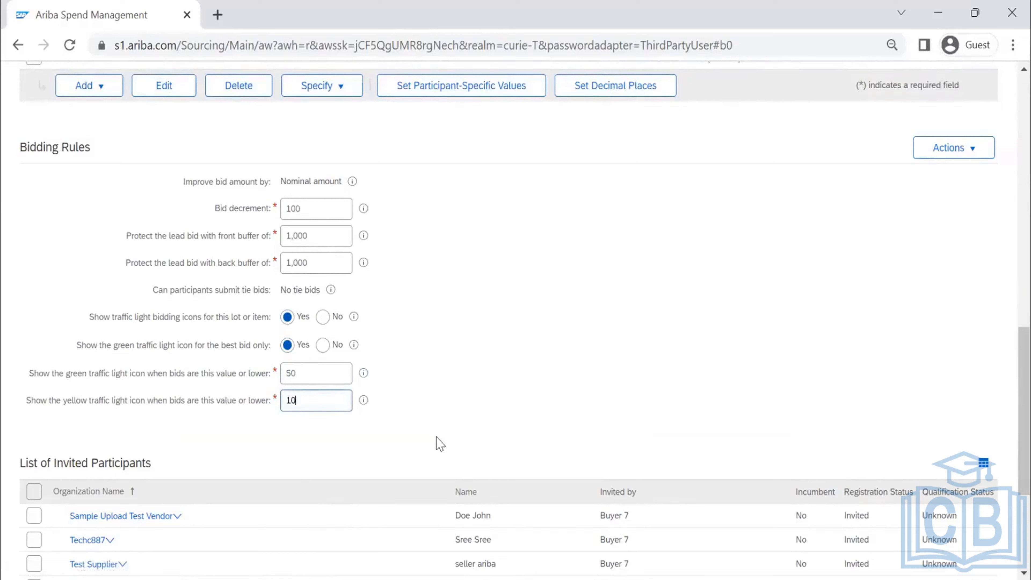
left_click(362, 374)
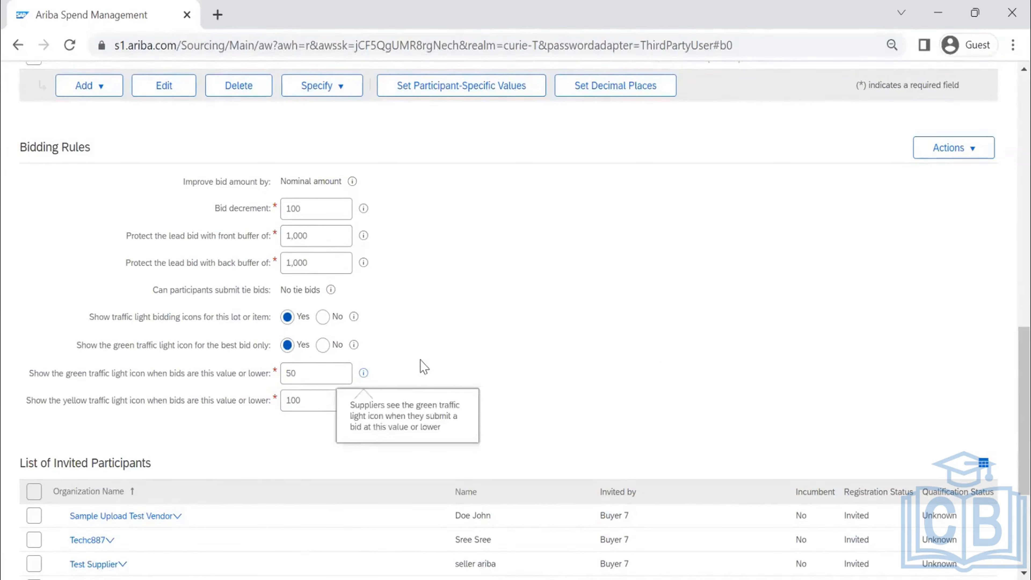
Check the item's invited participants and save the LAPTOP line item to the event content
scroll(420, 364, "down", 5)
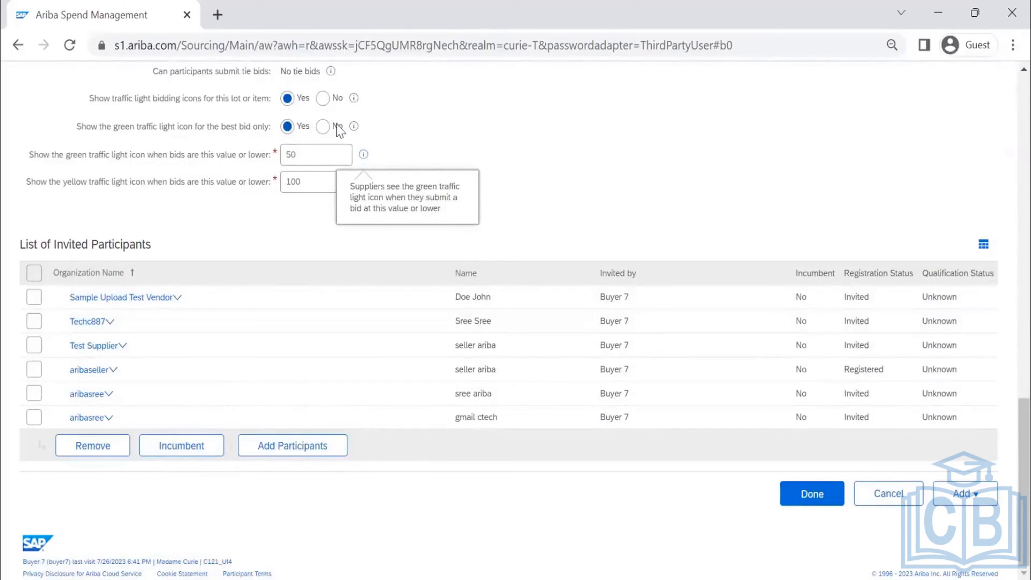
scroll(368, 138, "up", 15)
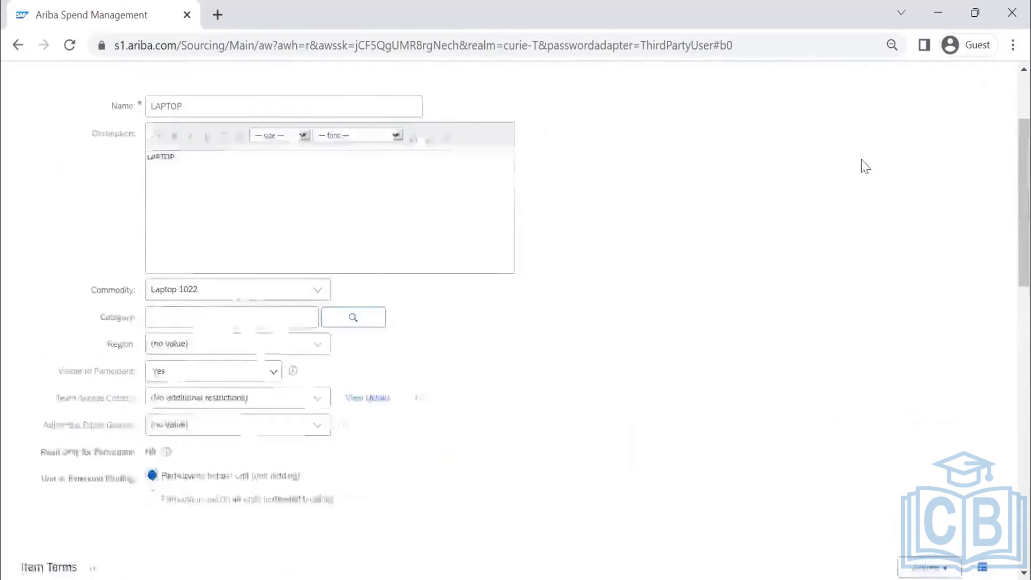
scroll(861, 160, "up", 3)
left_click(824, 124)
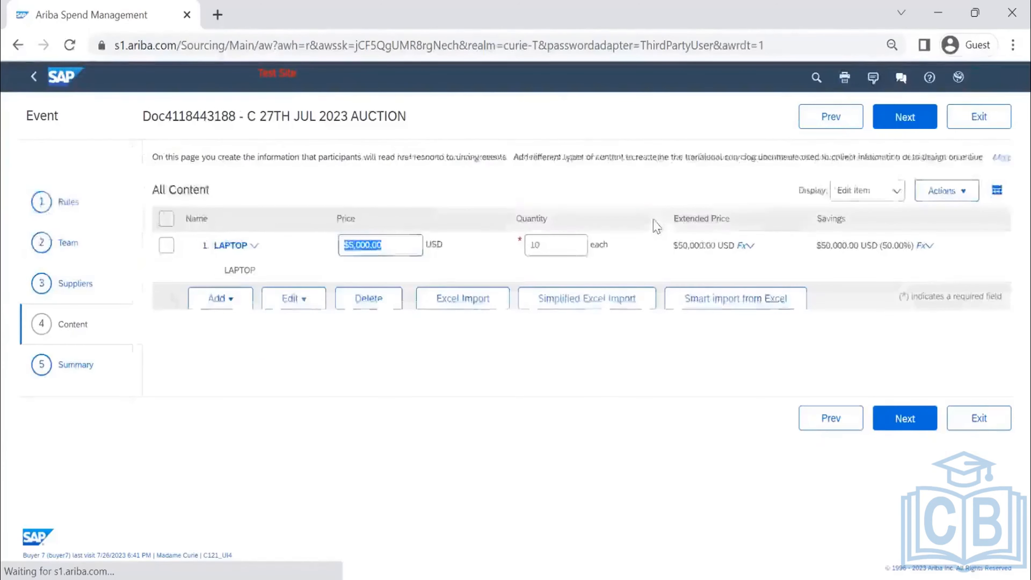
Look over the event summary, return to the content and preview it as the aribaseller participant
left_click(893, 120)
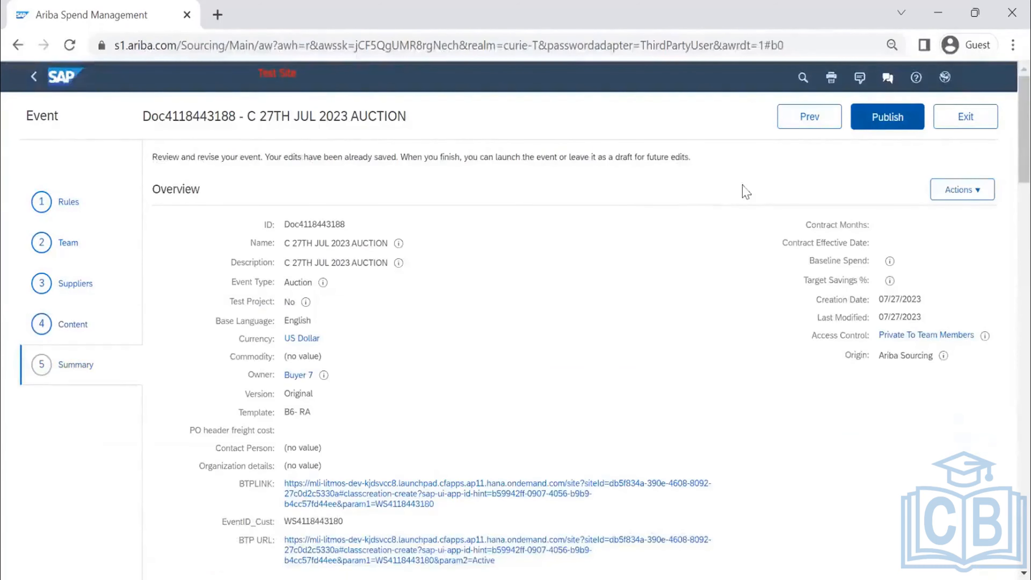
left_click(960, 198)
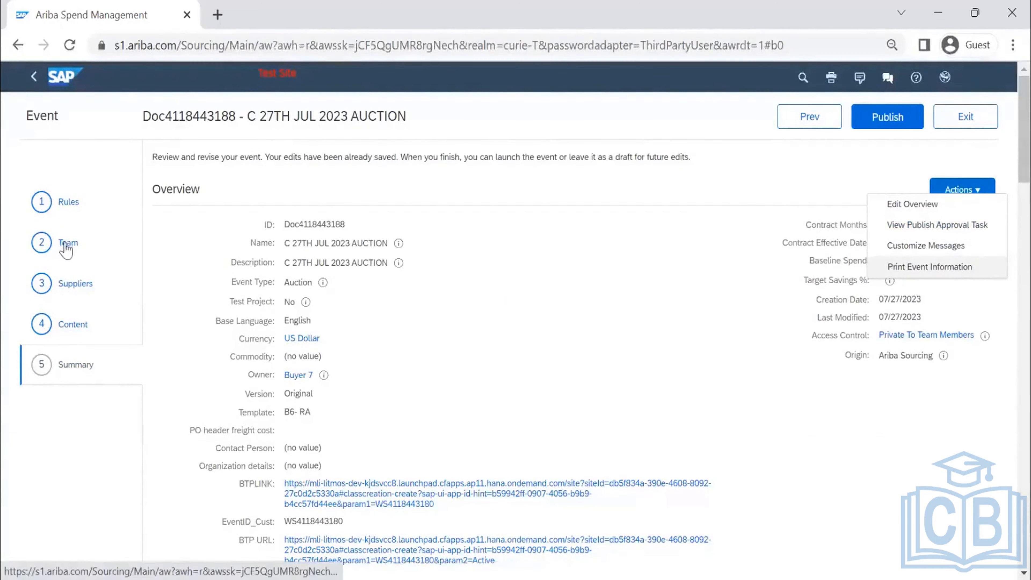
left_click(75, 325)
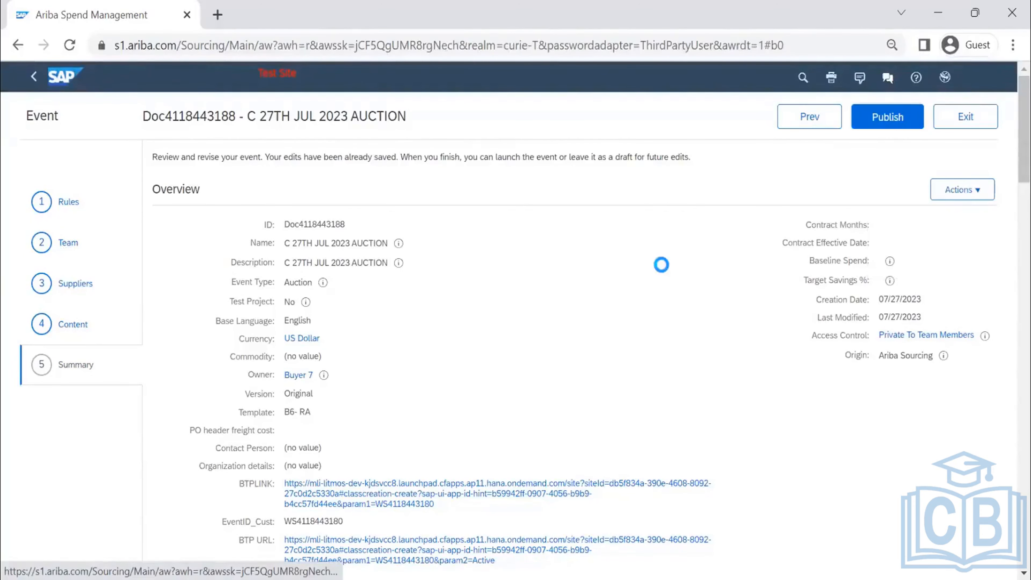
left_click(946, 194)
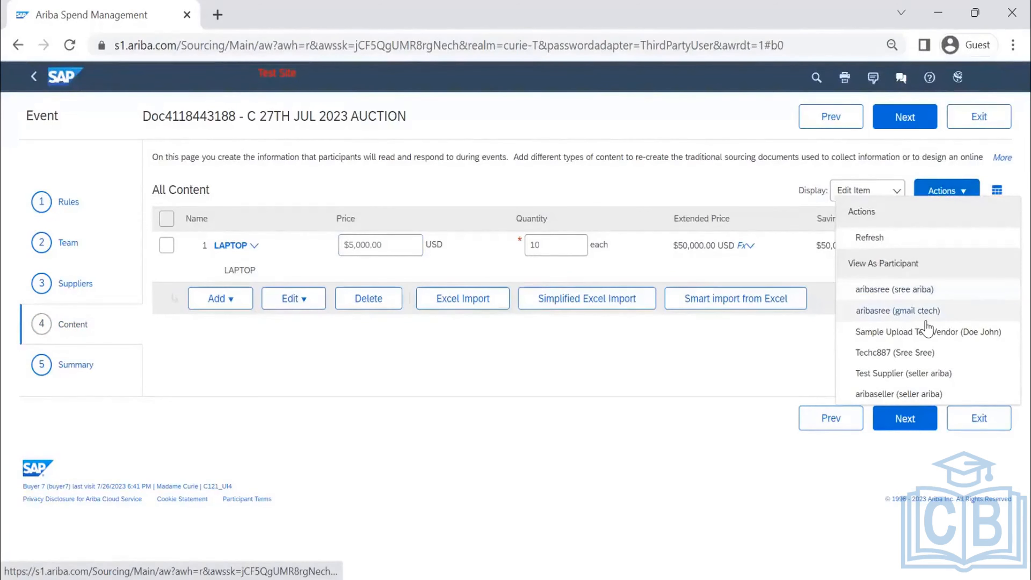
left_click(925, 395)
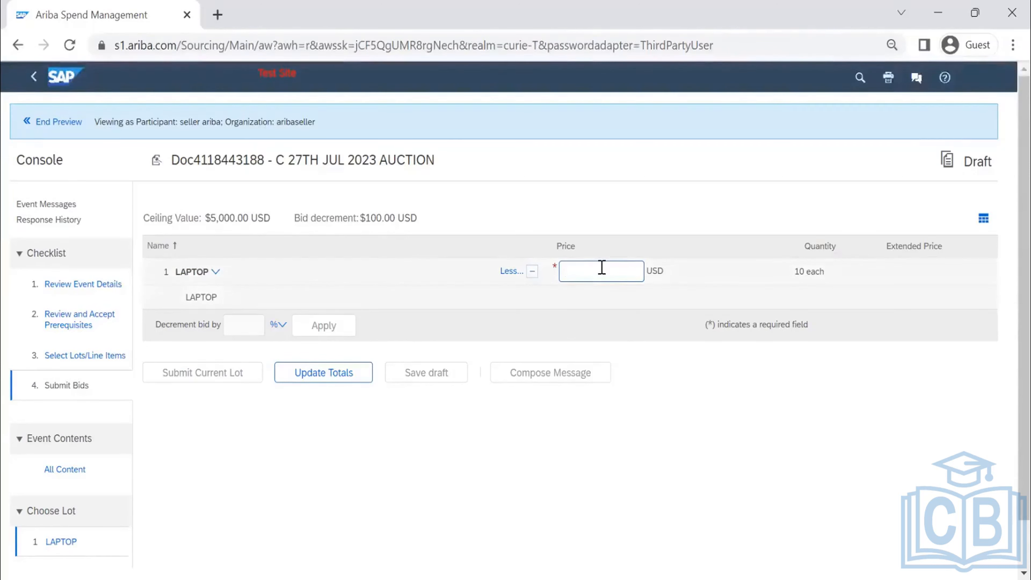
Test a LAPTOP price of 9000 USD in the participant preview, update the totals and end the preview
type("9000")
left_click(339, 371)
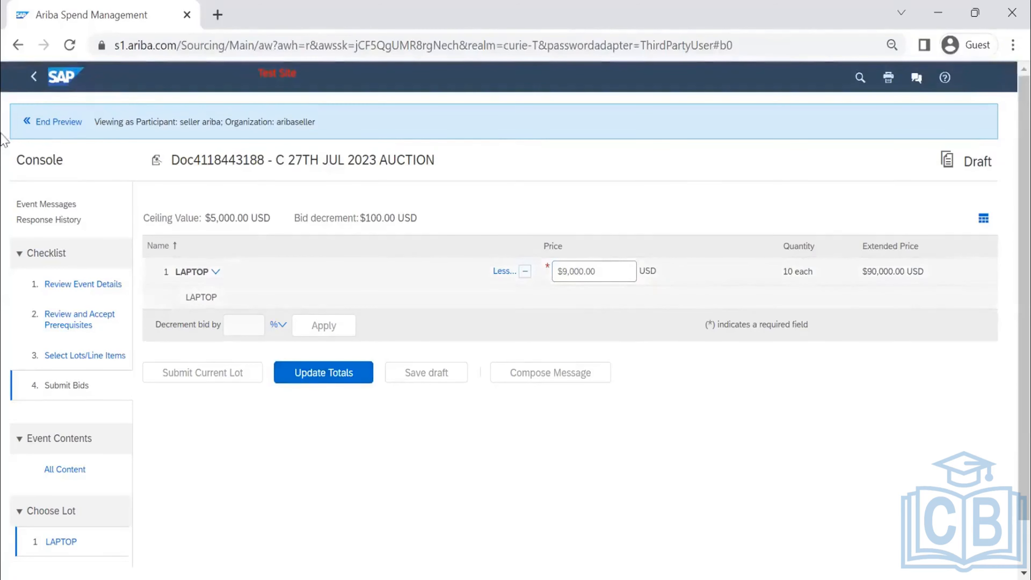
left_click(51, 123)
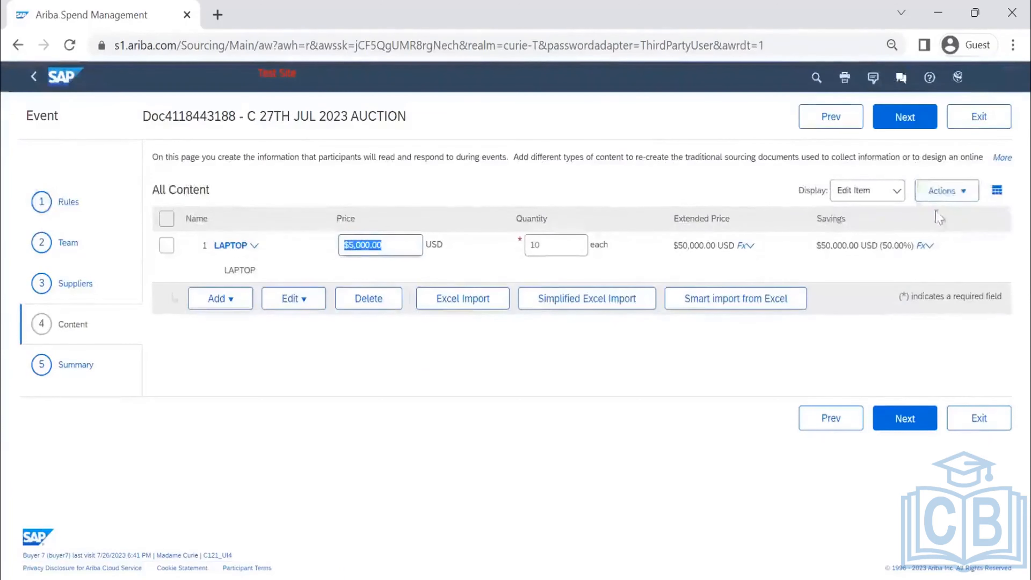
Proceed to the event summary and open Ariba Proposals and Questionnaires in the supplier's Business Network account
left_click(903, 122)
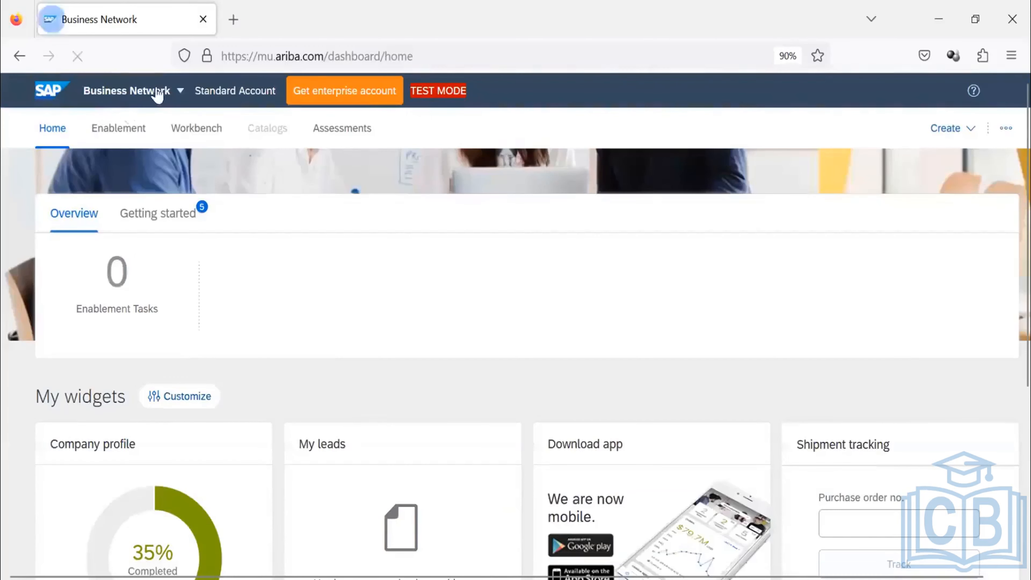
left_click(157, 94)
left_click(158, 167)
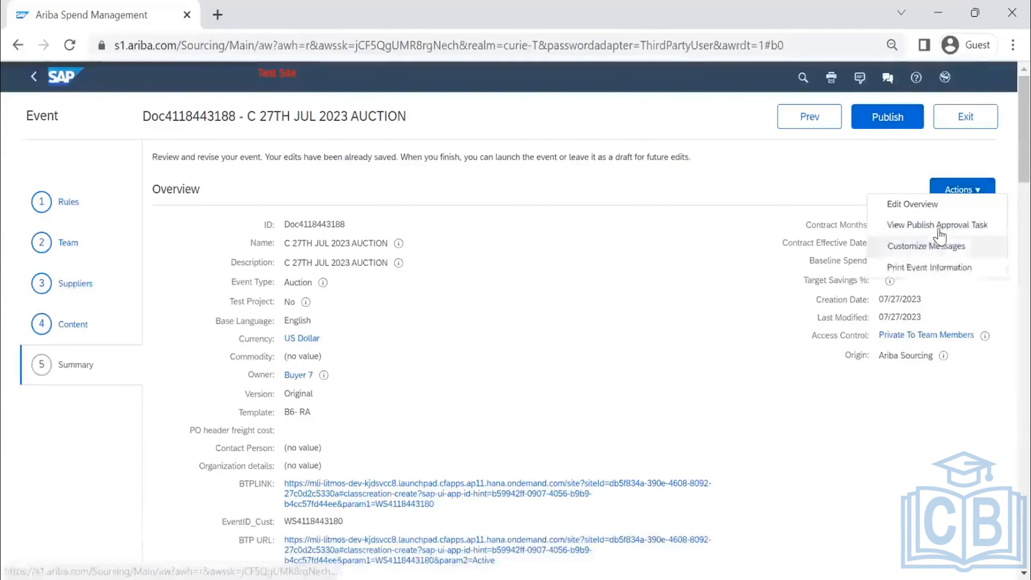
Check the event's publish approval task and review its summary and overview details without changing them
left_click(940, 240)
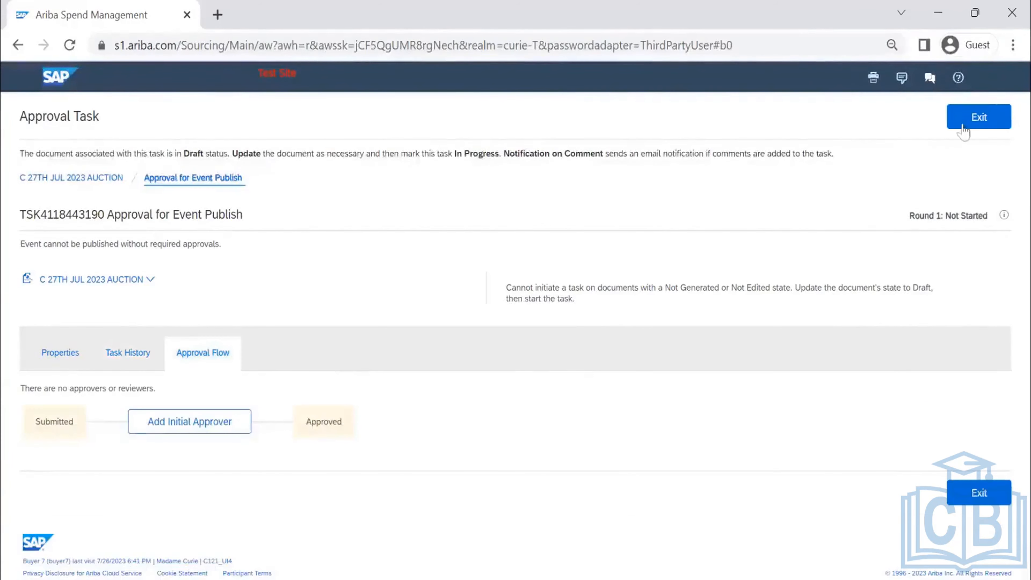
left_click(979, 117)
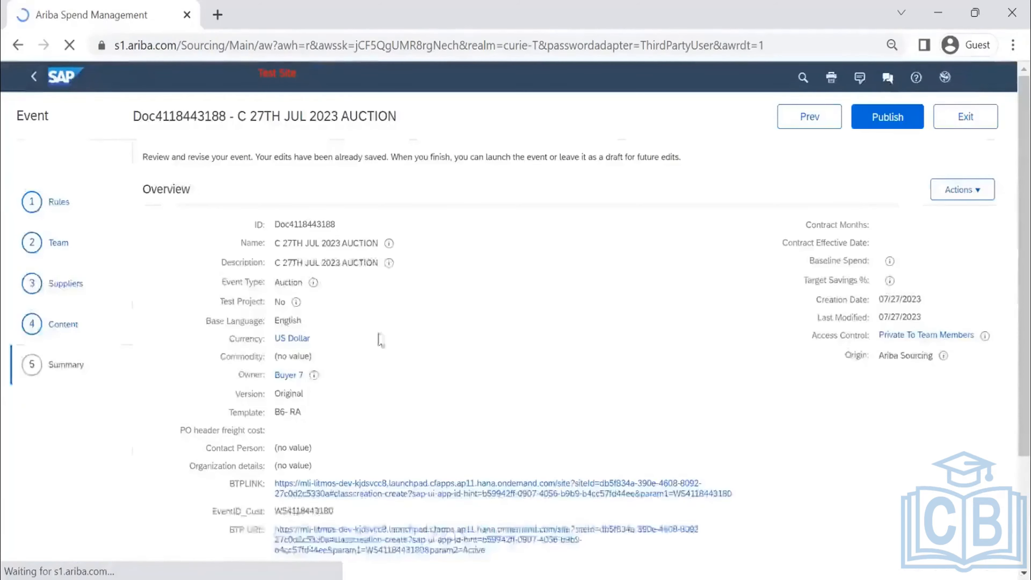
scroll(376, 339, "down", 10)
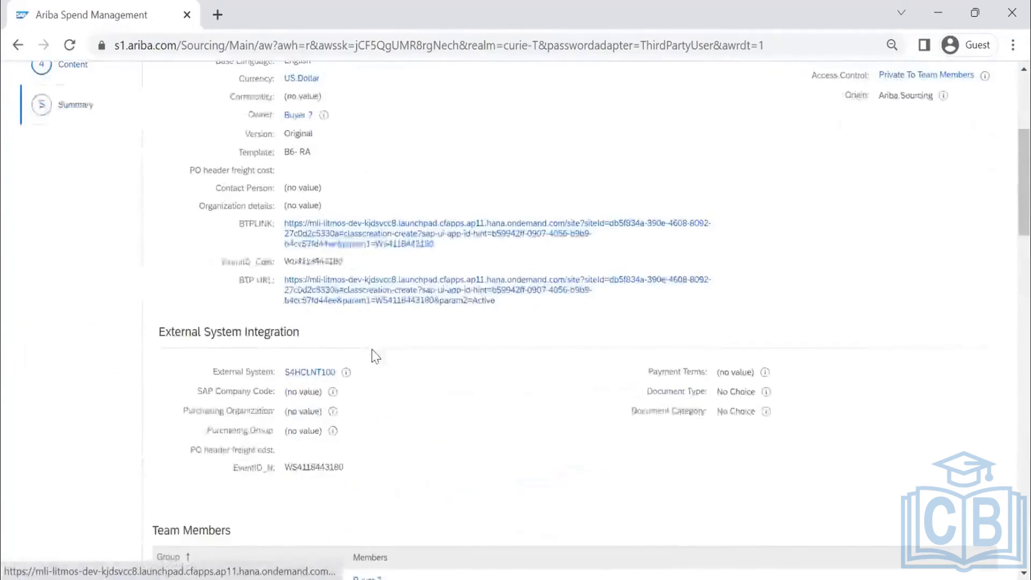
scroll(375, 357, "down", 9)
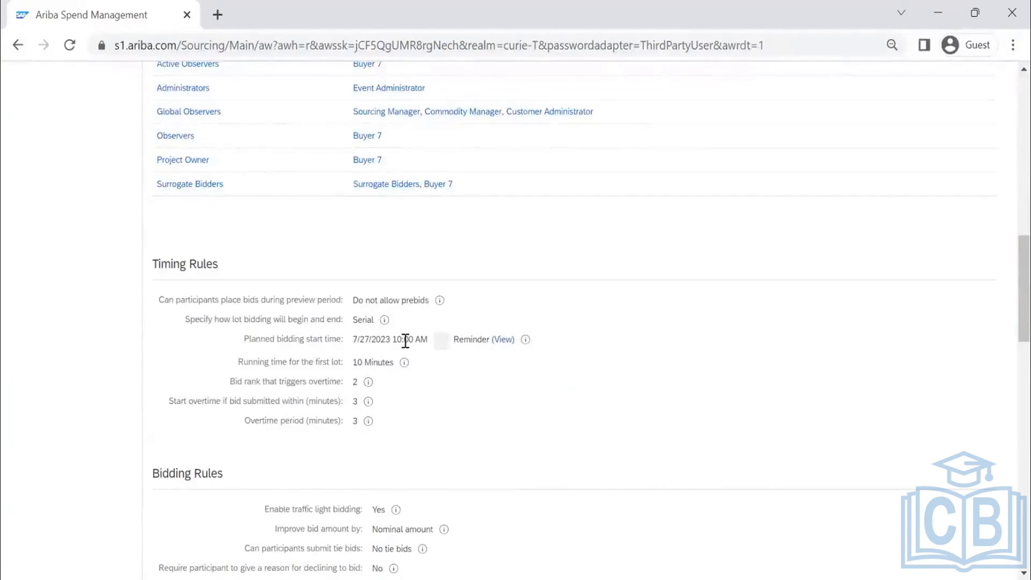
scroll(669, 304, "up", 20)
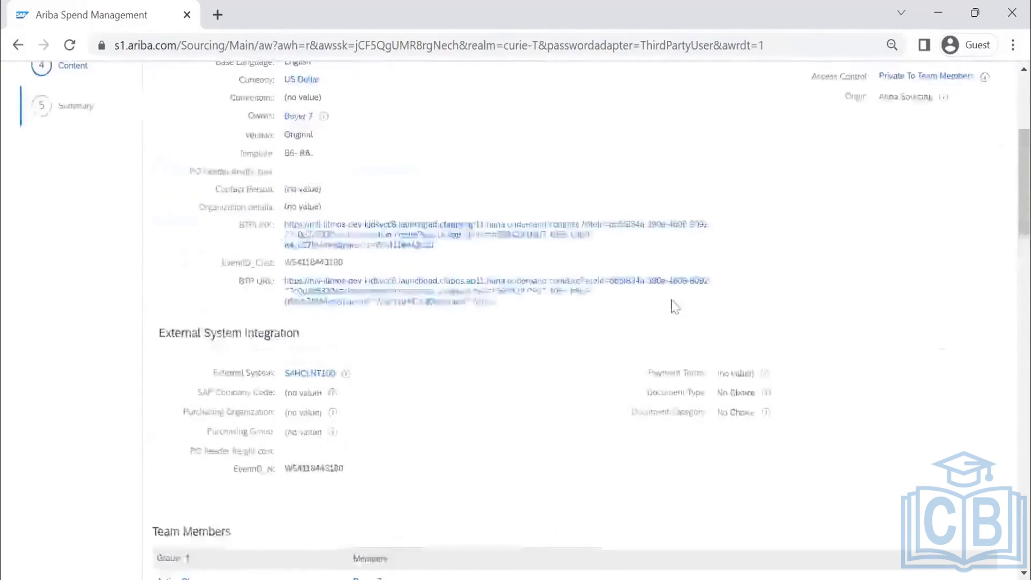
left_click(962, 189)
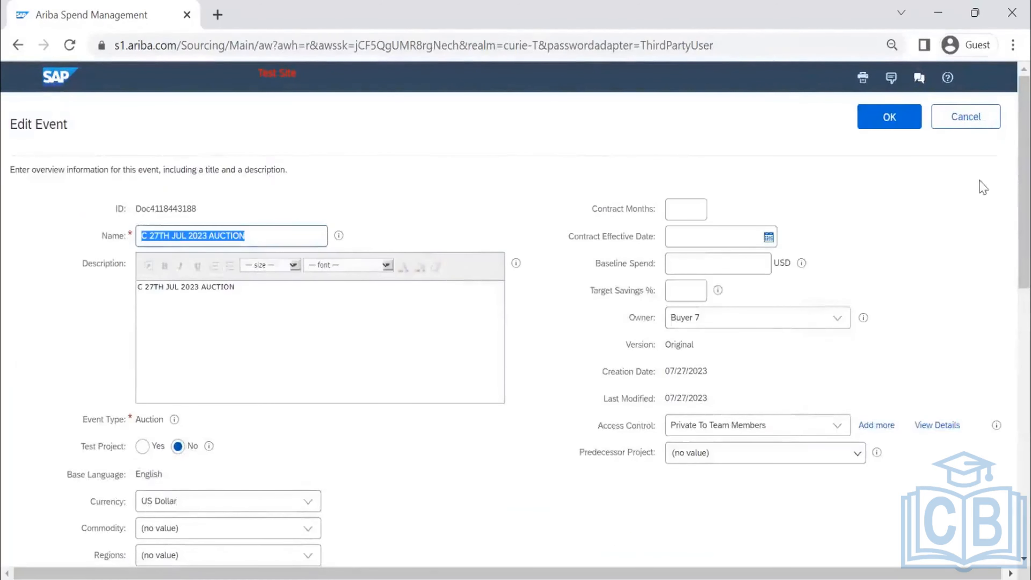
left_click(886, 117)
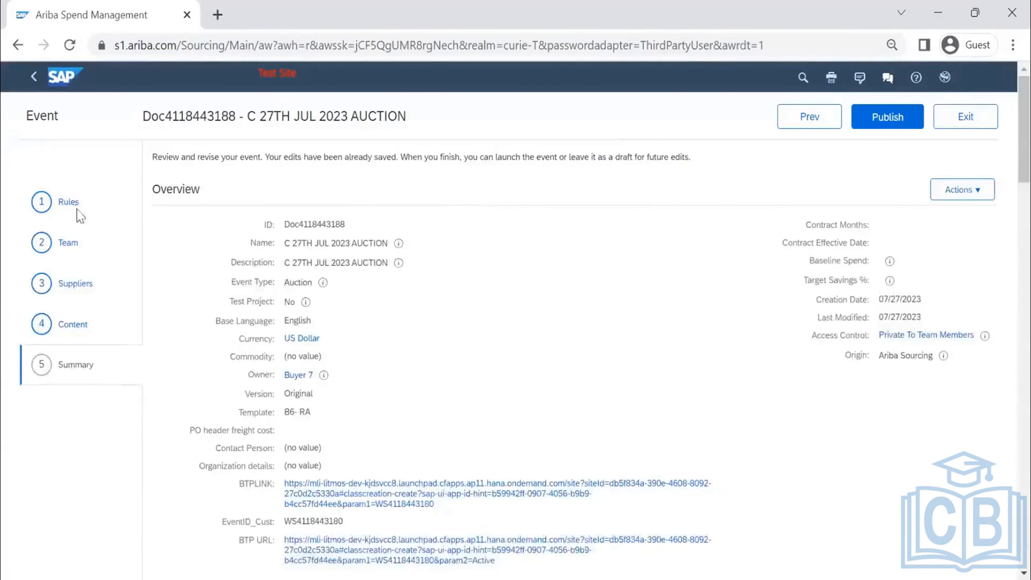
Set the bidding start time in the event's timing rules to 8:25 AM on 7/27/2023
left_click(69, 202)
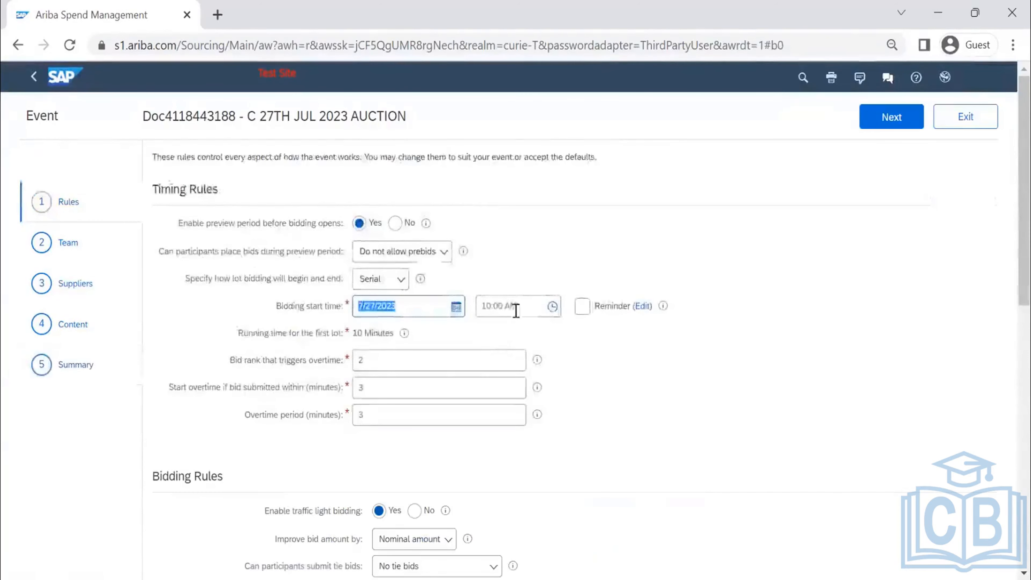
left_click(551, 307)
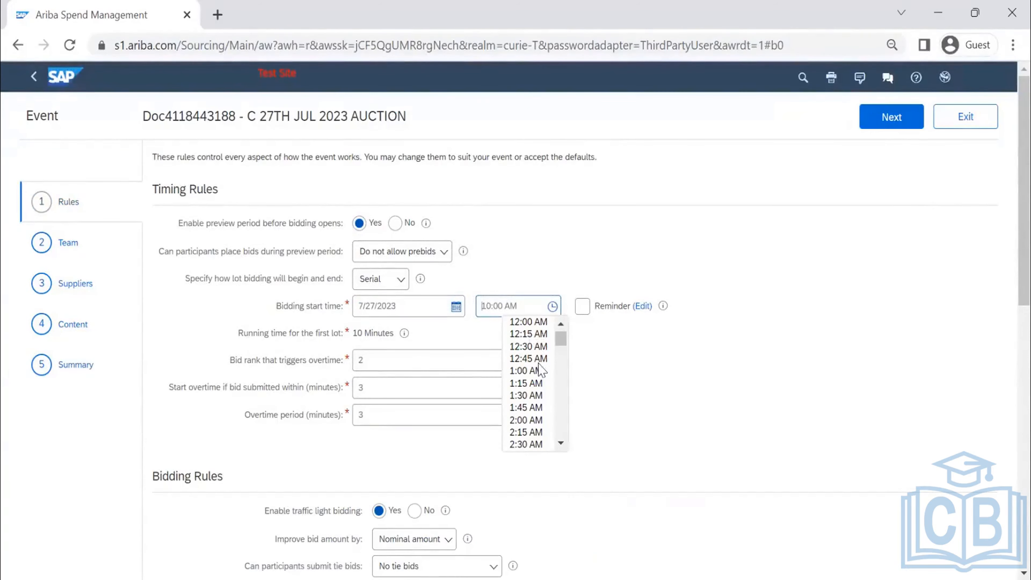
scroll(532, 357, "down", 5)
scroll(541, 375, "down", 2)
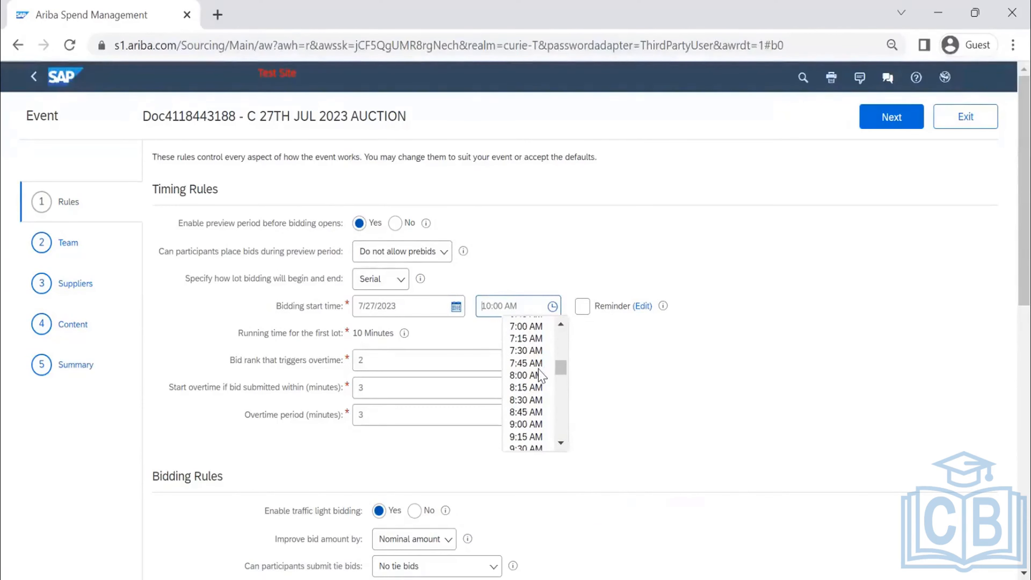
left_click(527, 389)
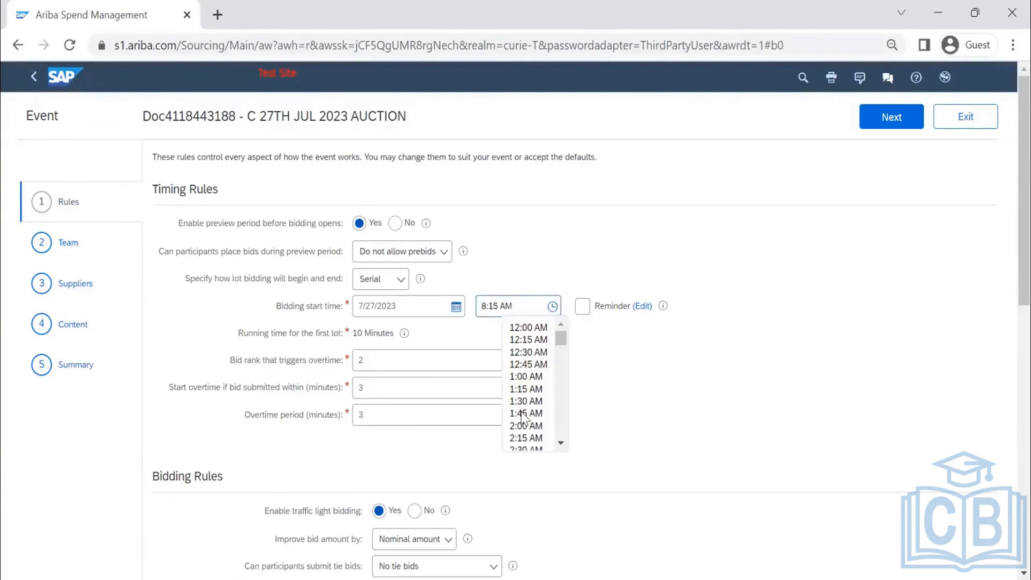
key("BackSpace")
type("2")
left_click(754, 277)
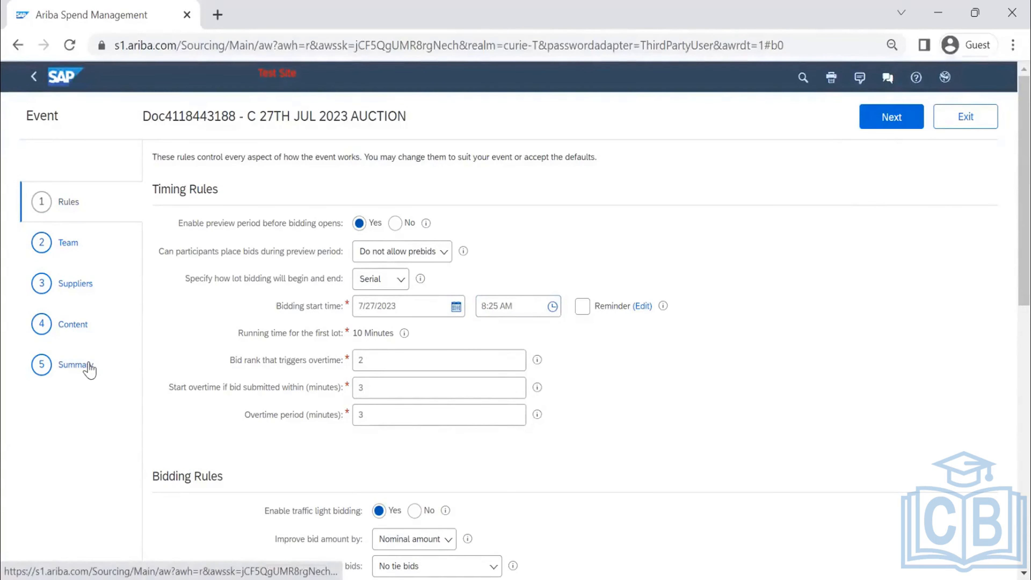
Return to the event summary, publish the auction and open it for monitoring
left_click(75, 365)
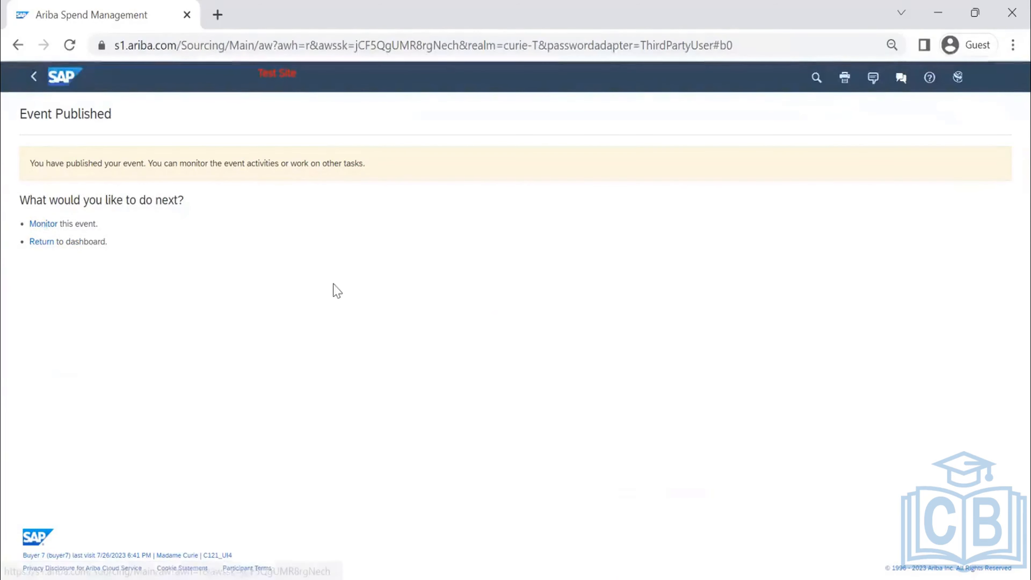
left_click(40, 227)
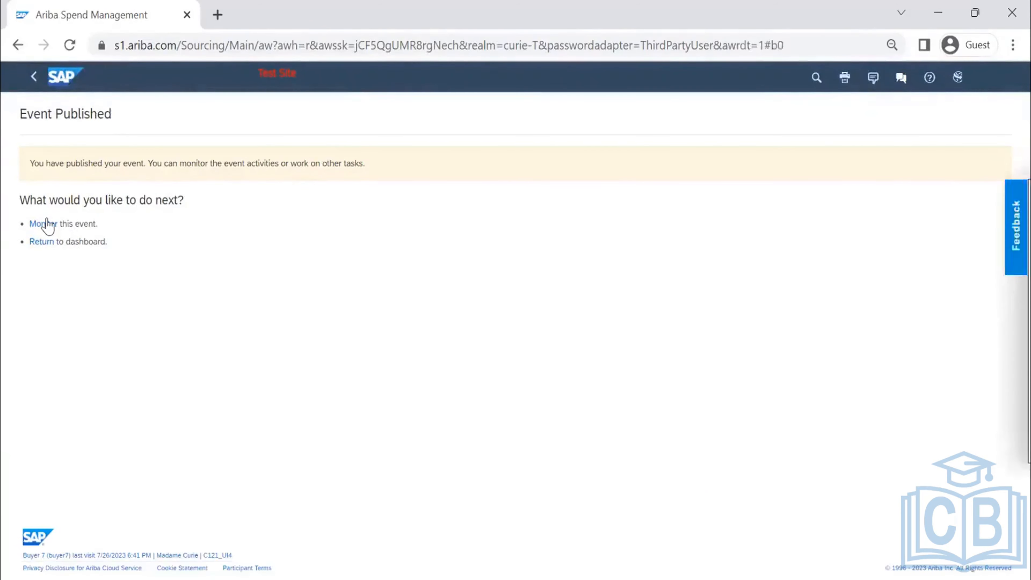
left_click(1015, 193)
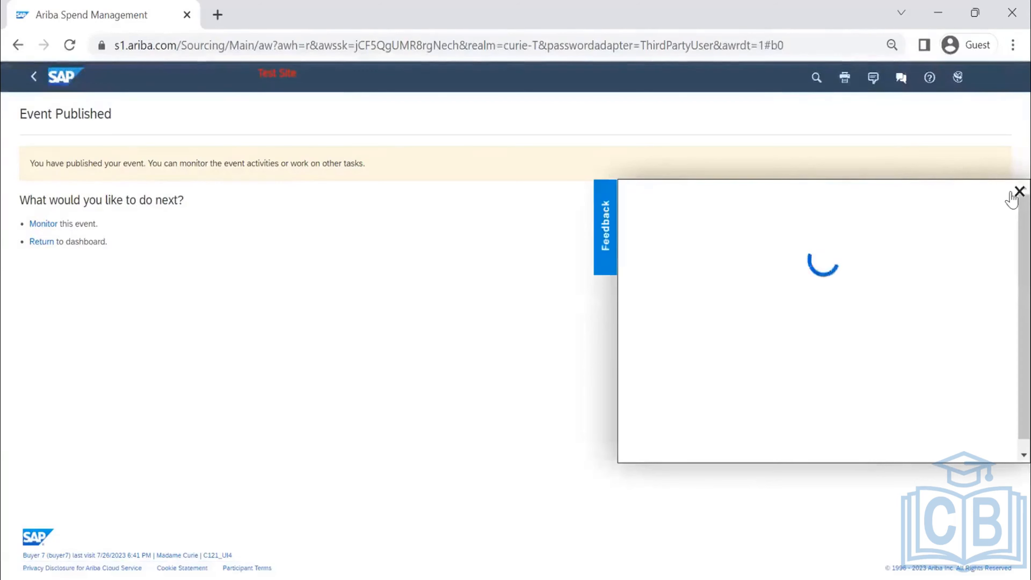
left_click(42, 224)
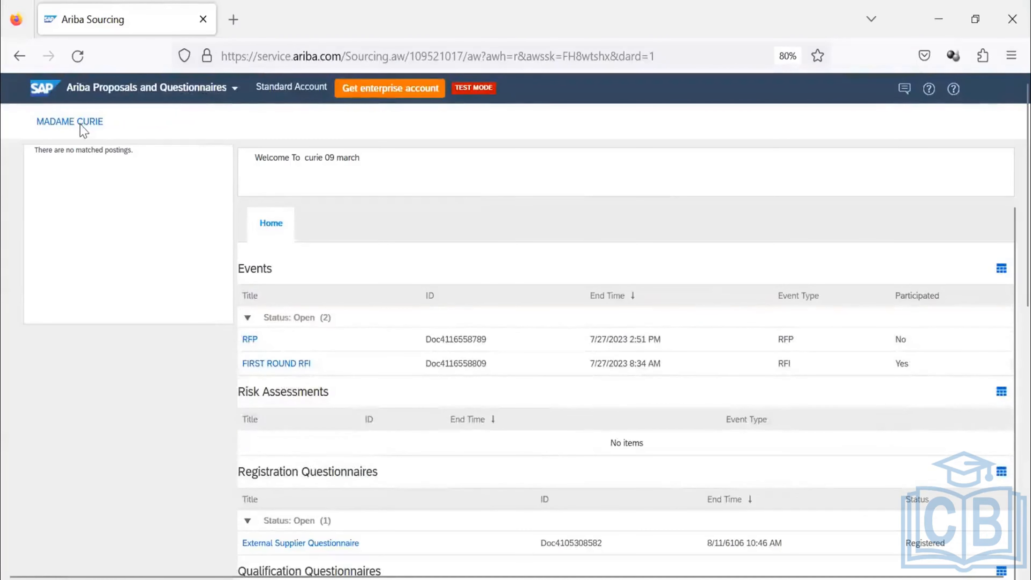
Switch to the supplier's Ariba Proposals and Questionnaires dashboard, look over its event list and open the RFP
left_click_drag(80, 124, 458, 207)
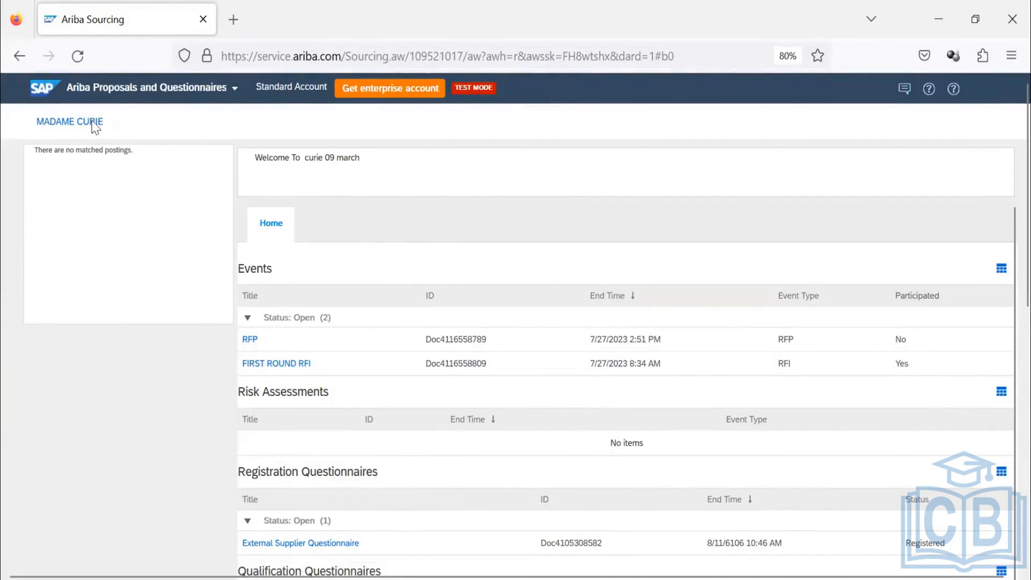
left_click_drag(95, 126, 442, 198)
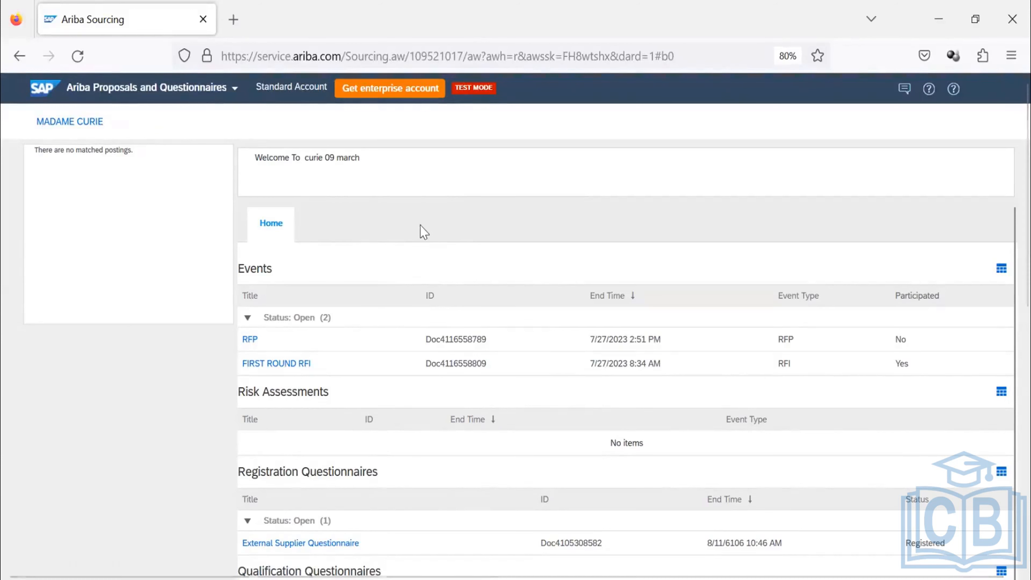
left_click(256, 340)
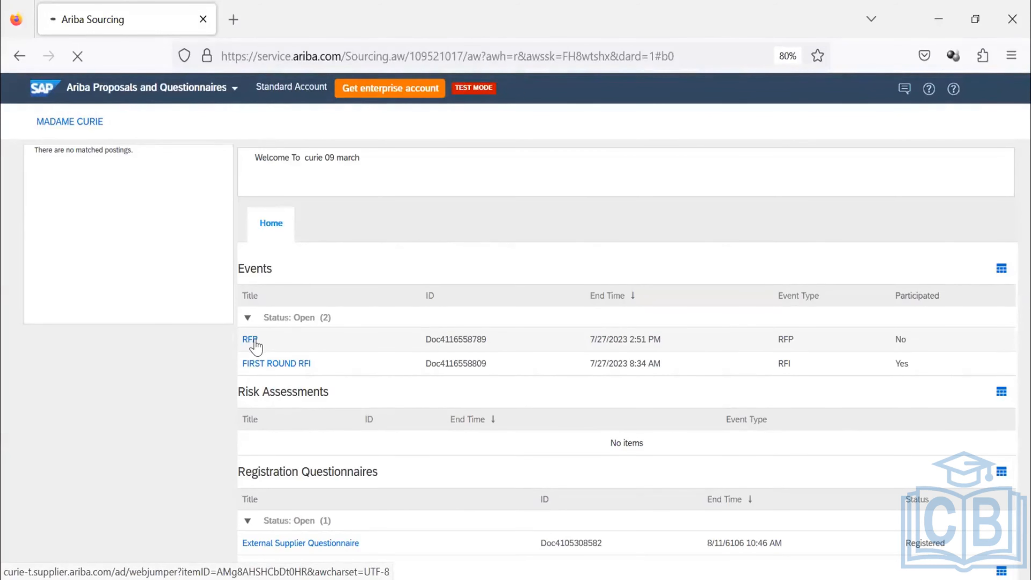
scroll(292, 337, "down", 3)
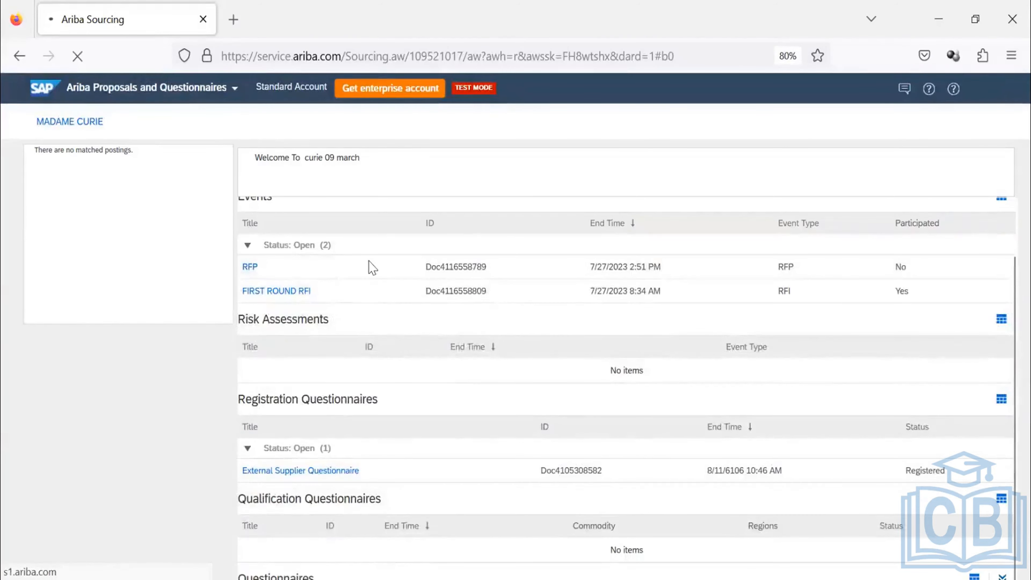
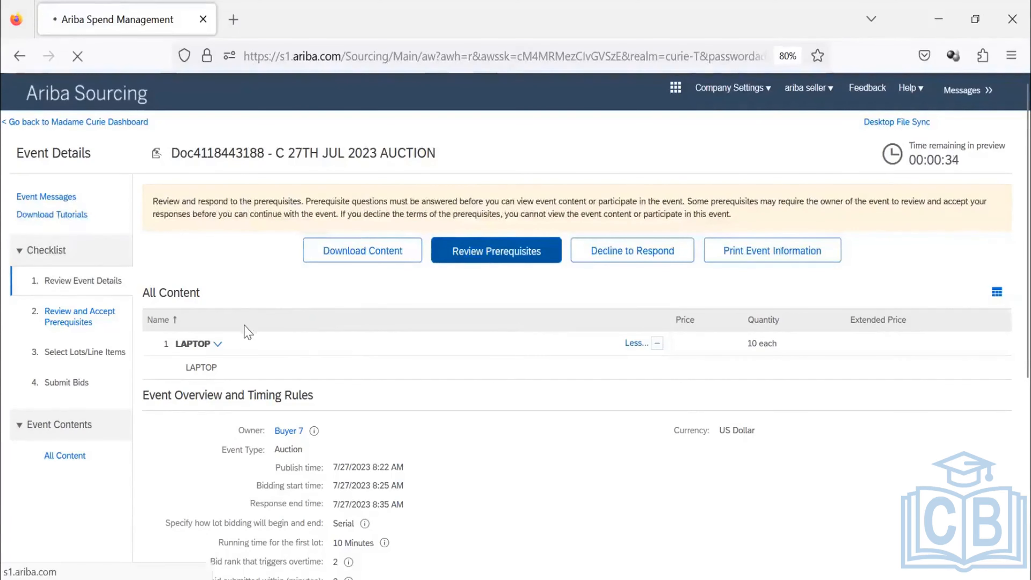
Review the auction's prerequisites as the supplier, accept the terms of the bidder agreement and submit it
scroll(121, 430, "down", 5)
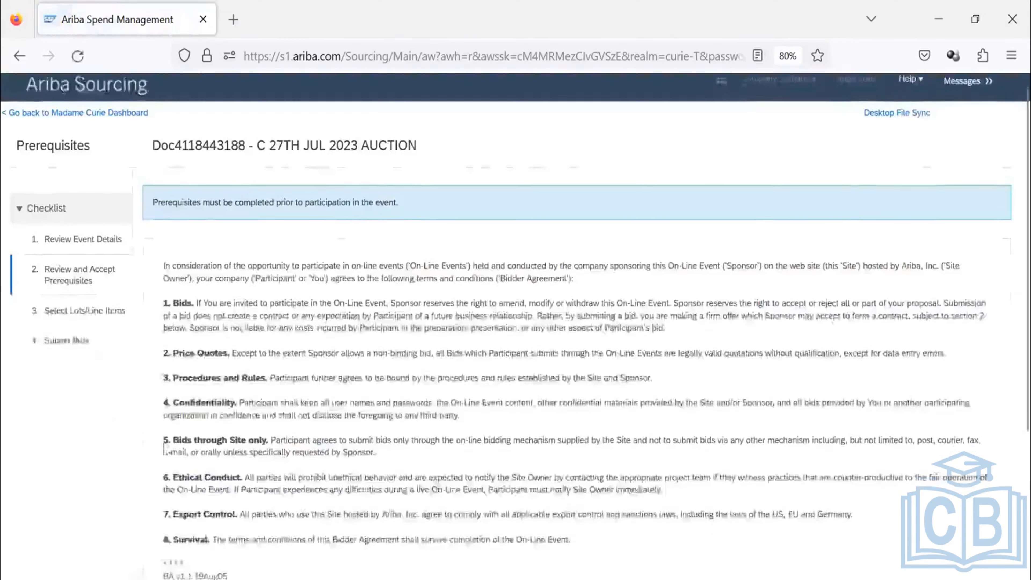
left_click(152, 443)
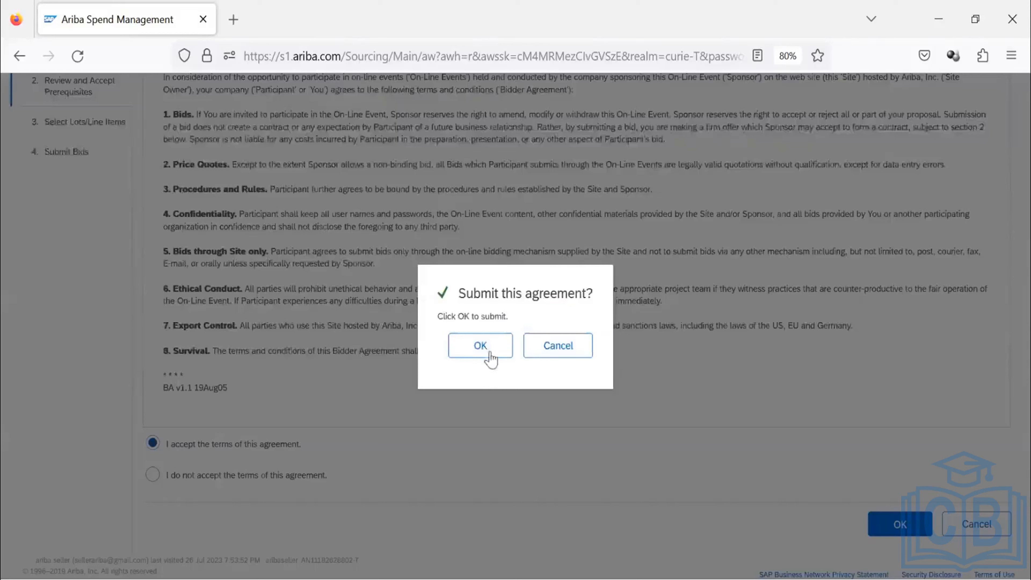
left_click(485, 350)
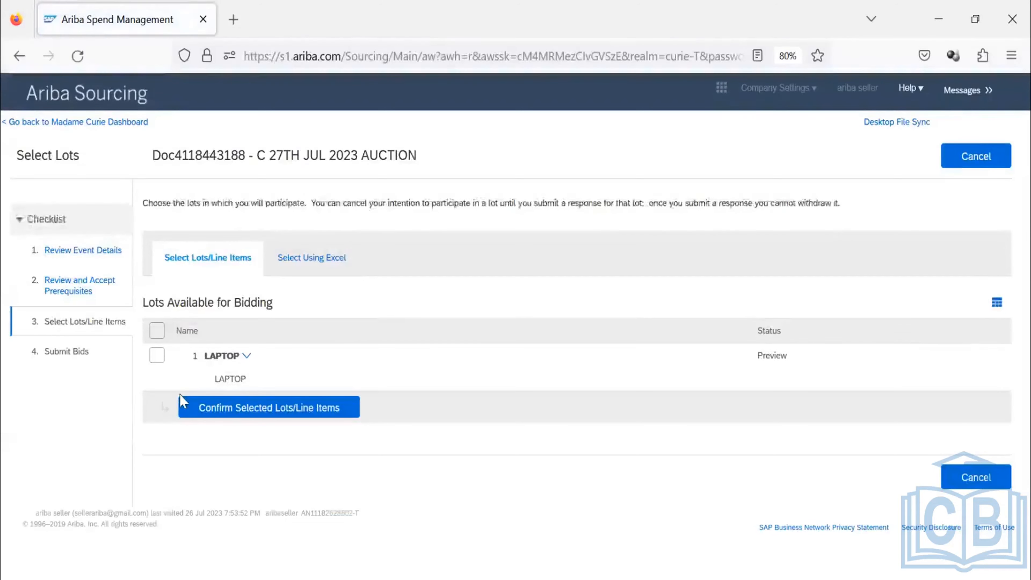
Select and confirm the LAPTOP lot for participation and open its lot bidding view
left_click(161, 356)
left_click(226, 411)
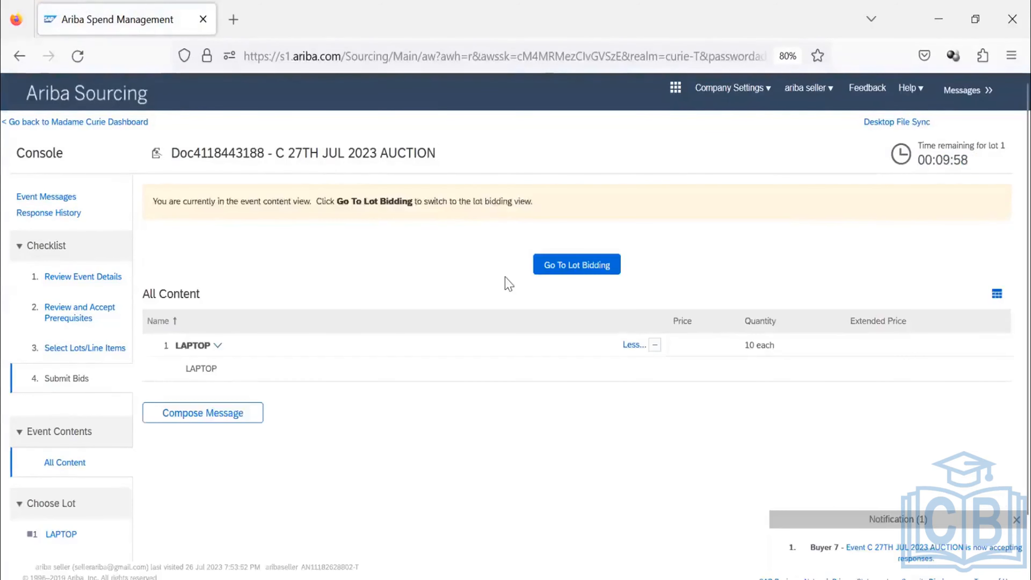
left_click(579, 279)
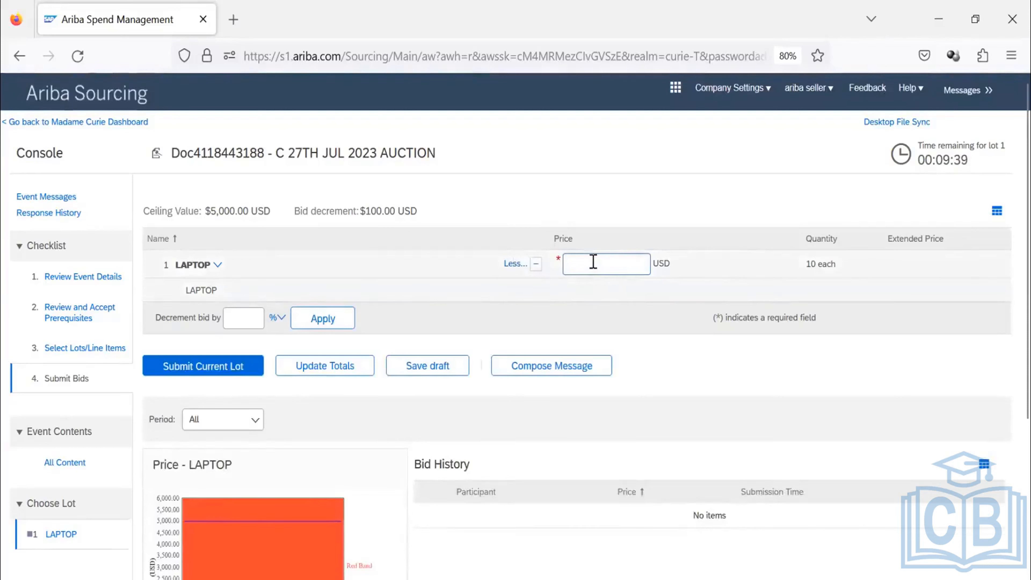
Try to submit a bid with a price of 9500 USD for the LAPTOP lot
type("1")
key("BackSpace")
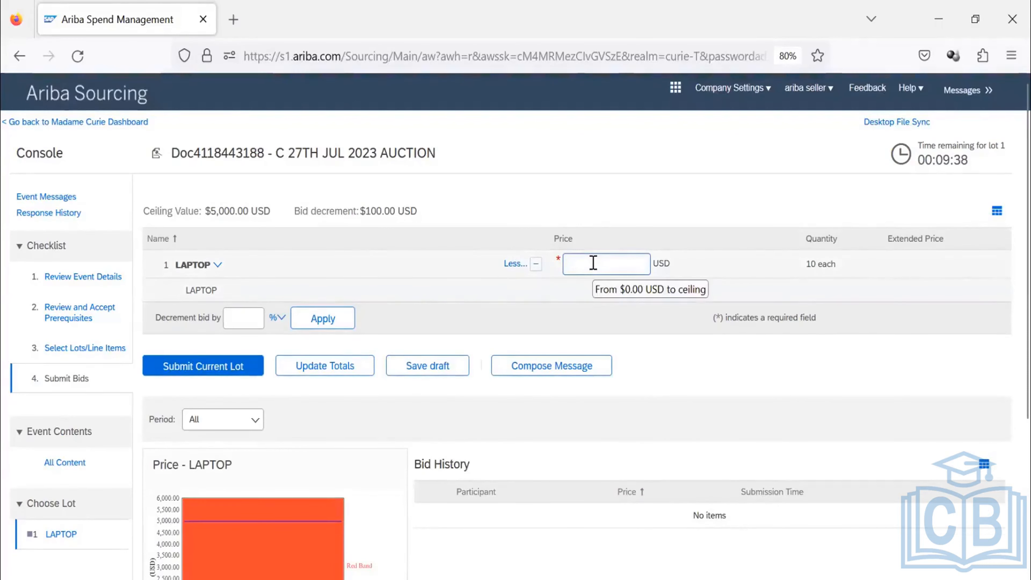
type("9500")
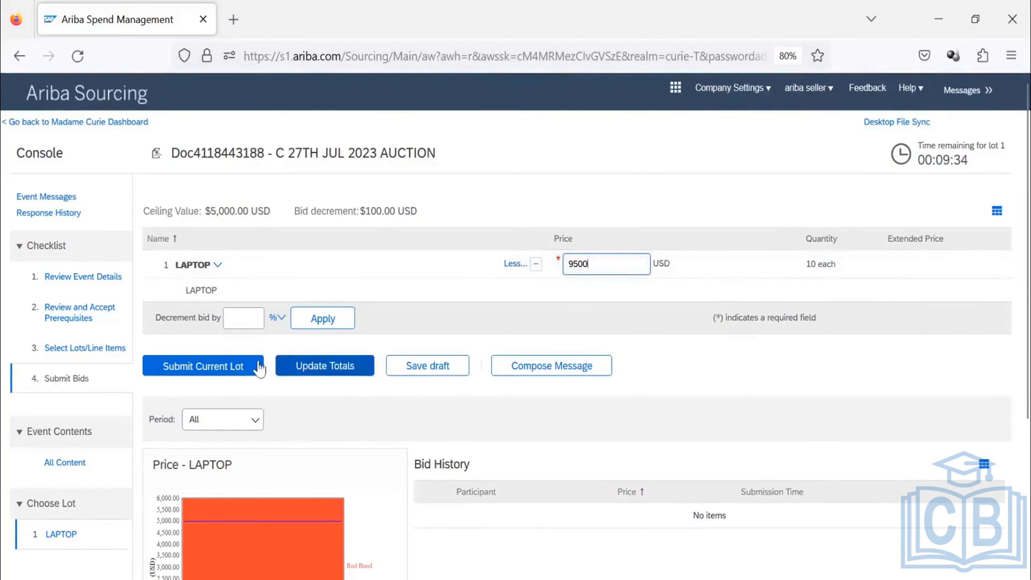
left_click(248, 367)
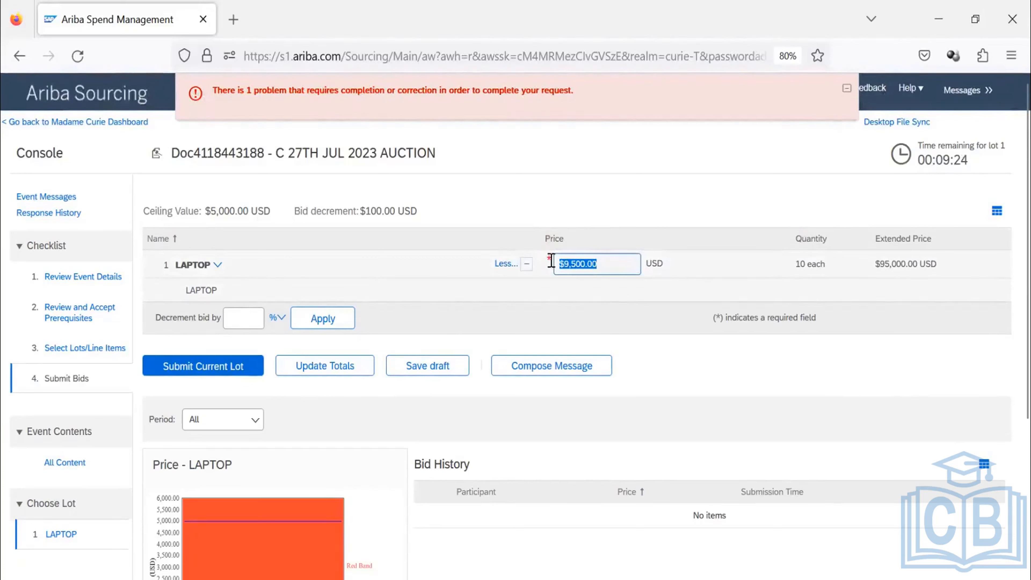
Set the LAPTOP price to 4500 USD, submit the bid and review the lot's price chart and bid history
left_click_drag(615, 269, 531, 260)
mouse_move(549, 258)
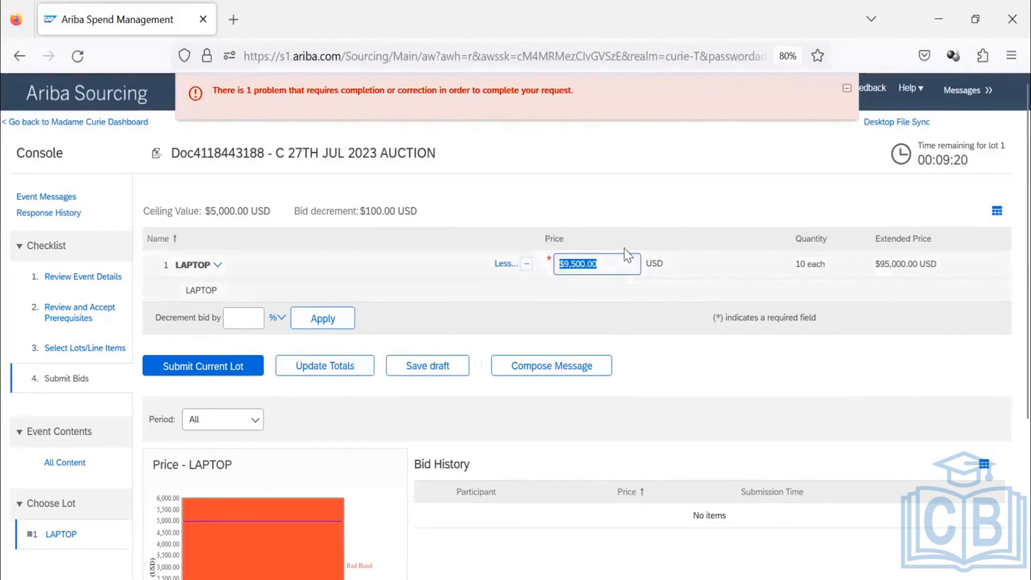
type("45")
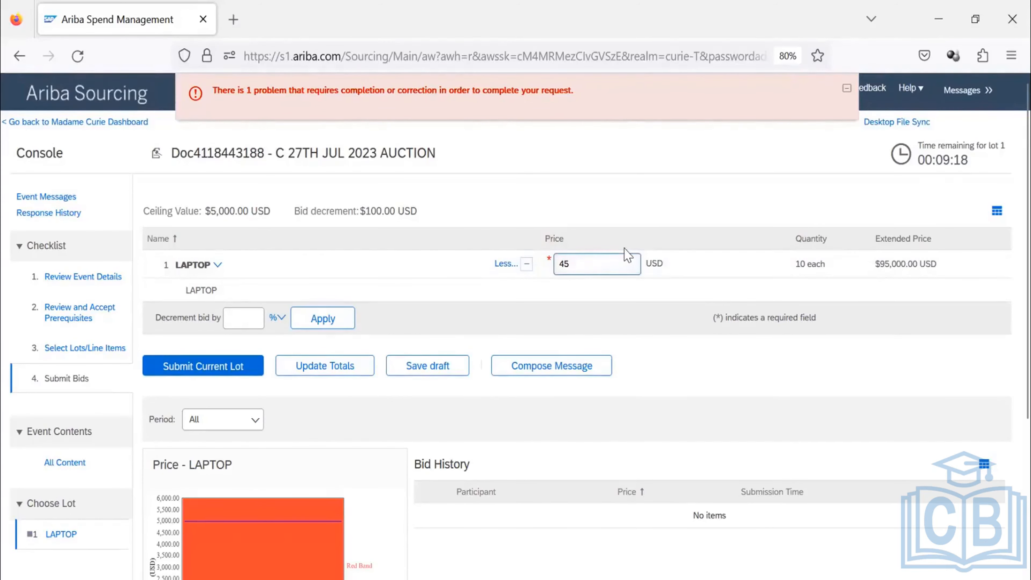
type("00")
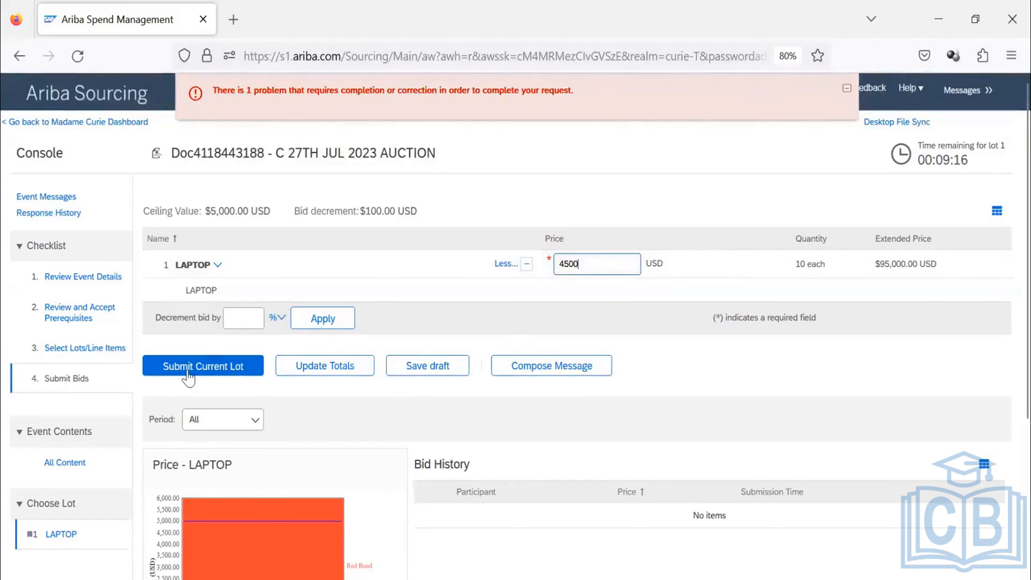
left_click(188, 378)
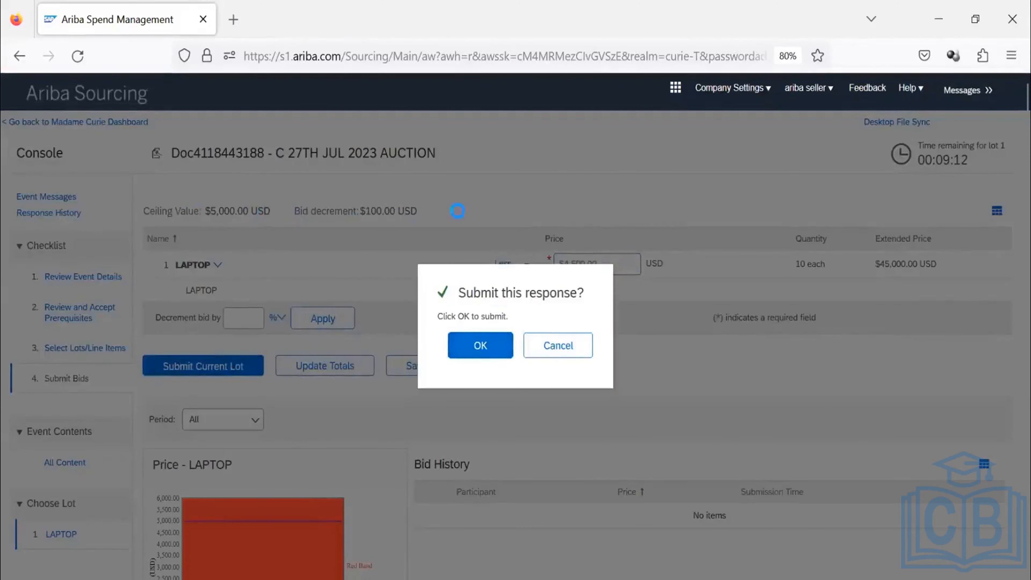
key("Return")
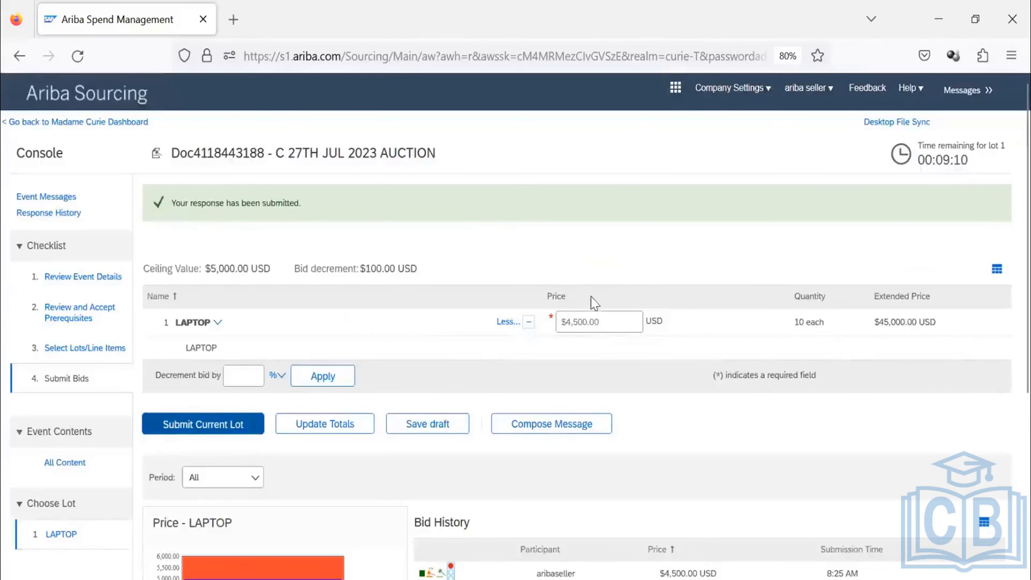
scroll(570, 268, "down", 3)
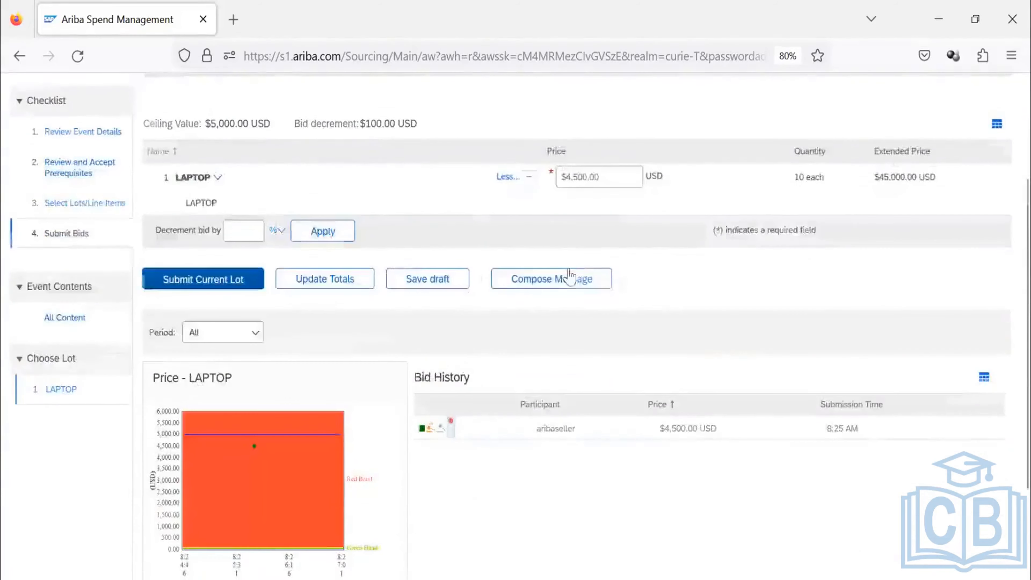
scroll(569, 276, "down", 2)
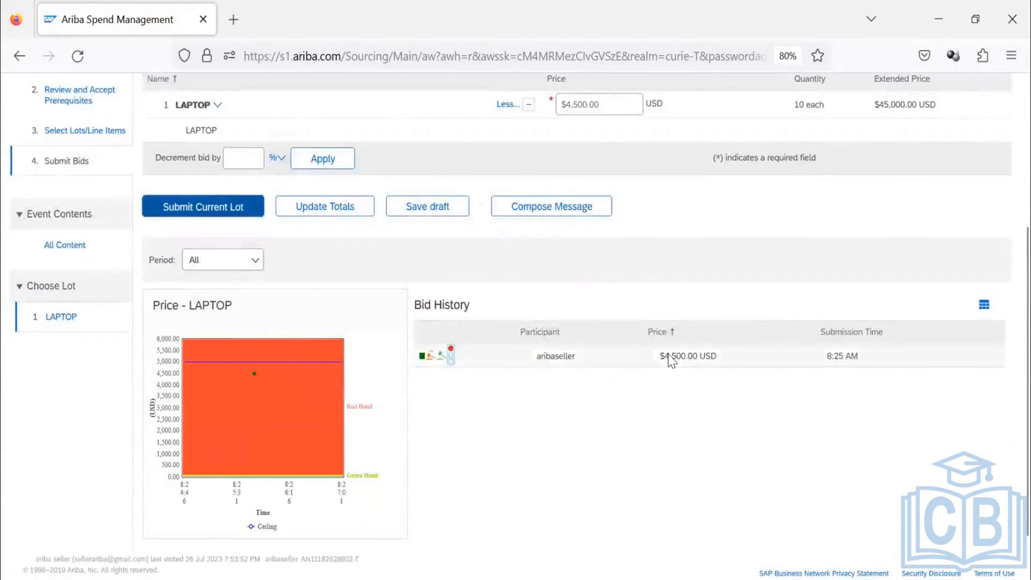
scroll(602, 226, "up", 5)
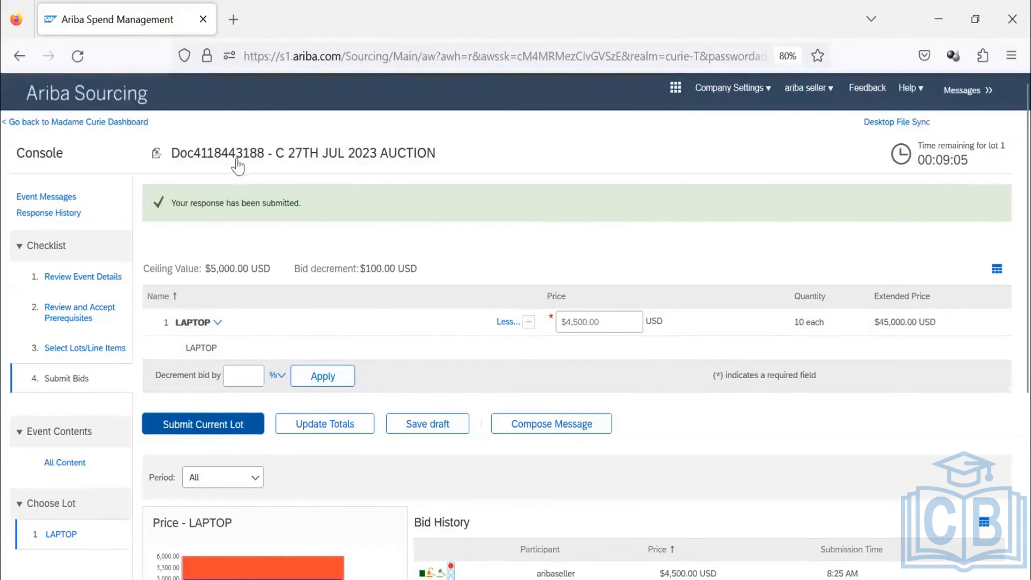
Switch to the buyer's view of the auction and start a surrogate bid for Test Supplier
key("alt+Tab")
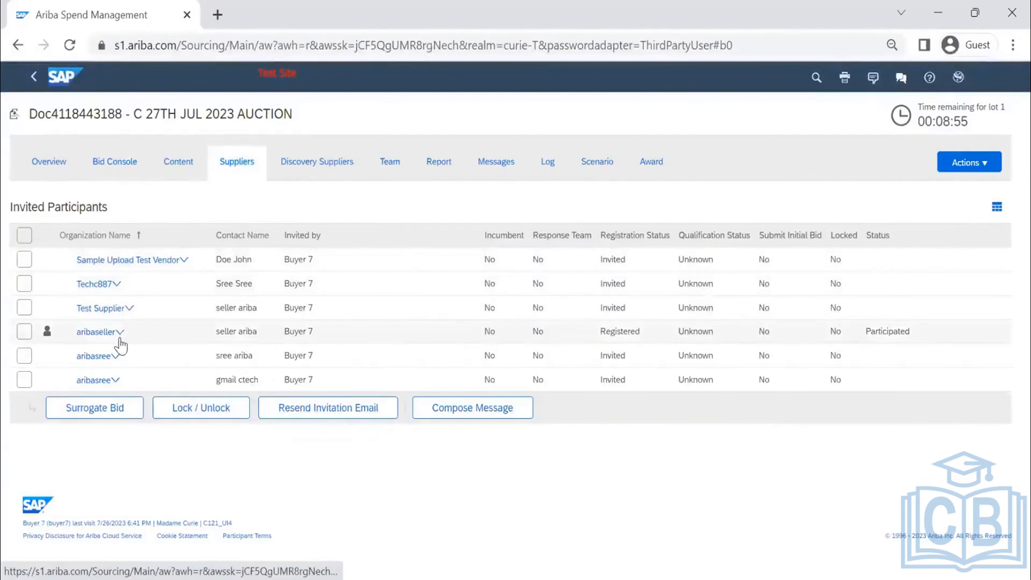
left_click(25, 308)
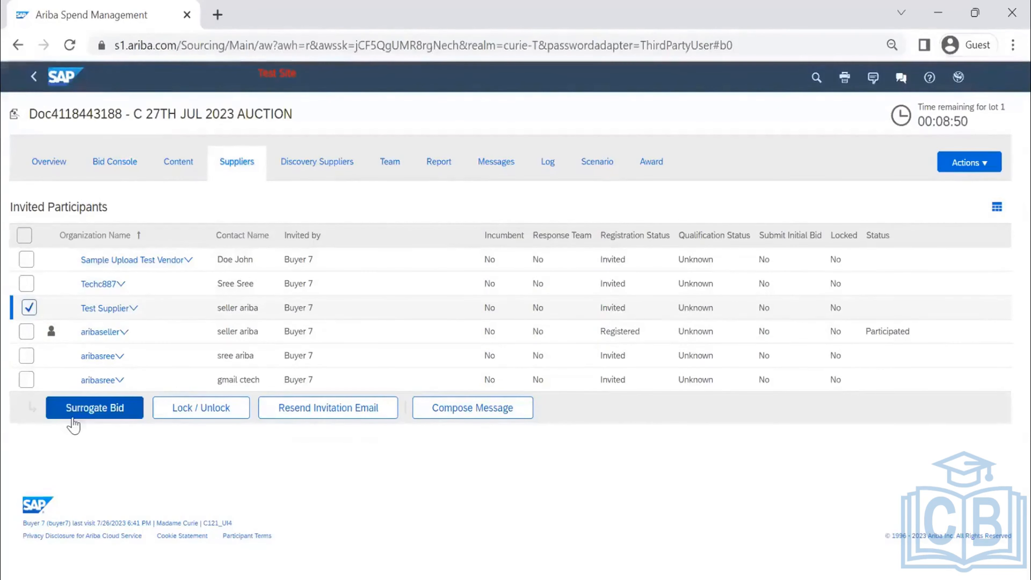
left_click(81, 408)
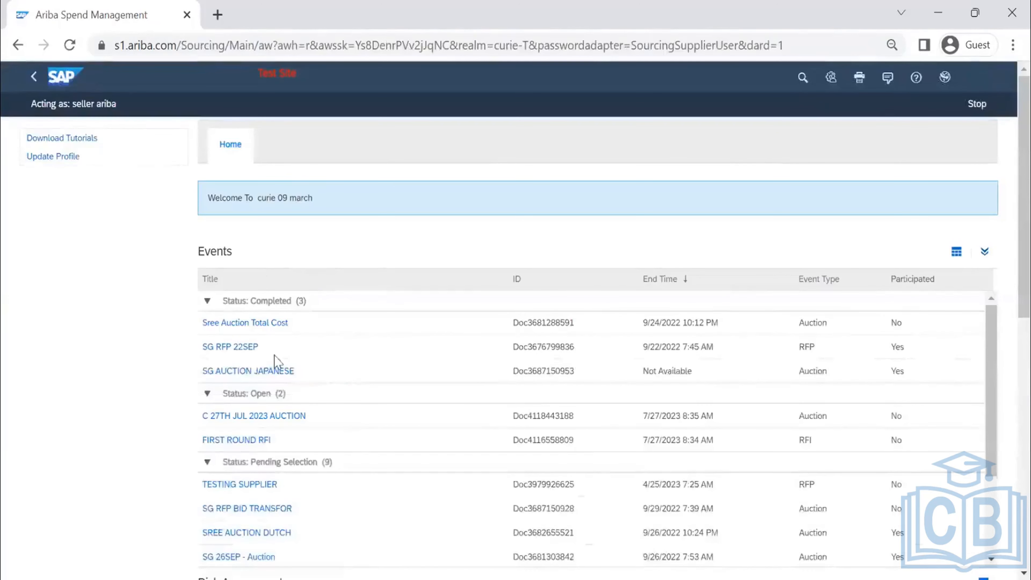
Open C 27TH JUL 2023 AUCTION on the supplier's behalf, then accept and submit the bidder agreement in its prerequisites
left_click(268, 418)
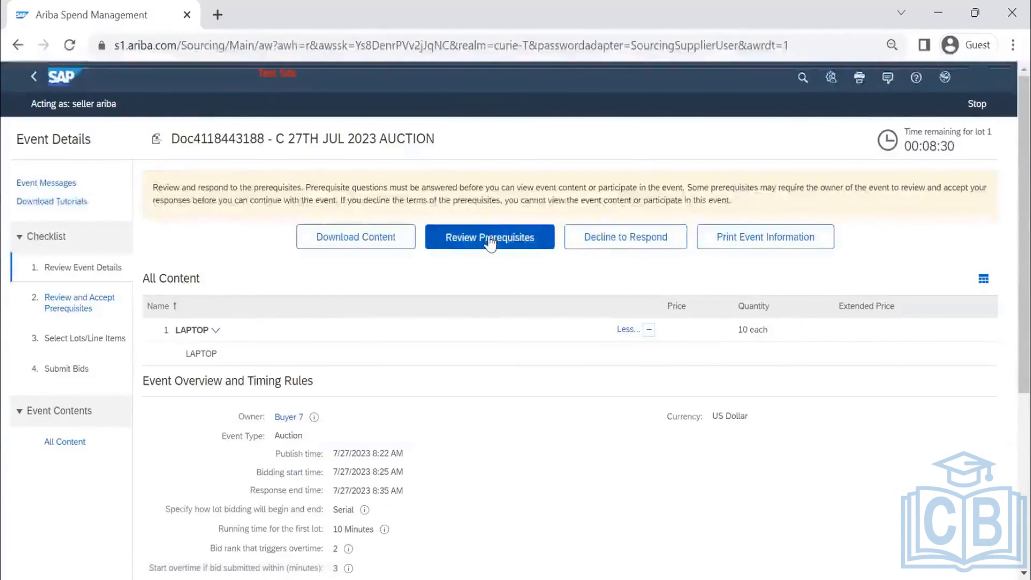
left_click(491, 243)
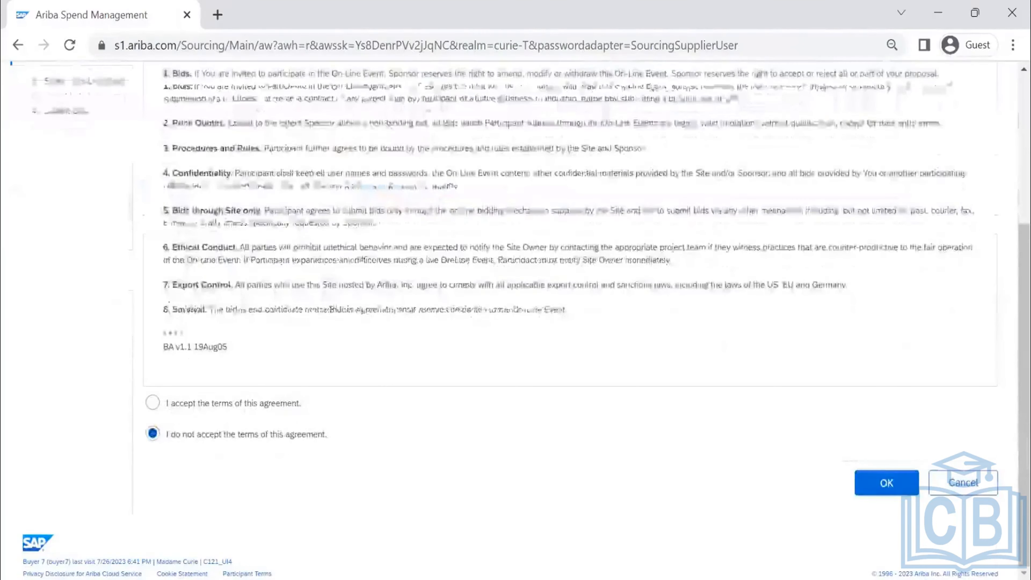
left_click(152, 403)
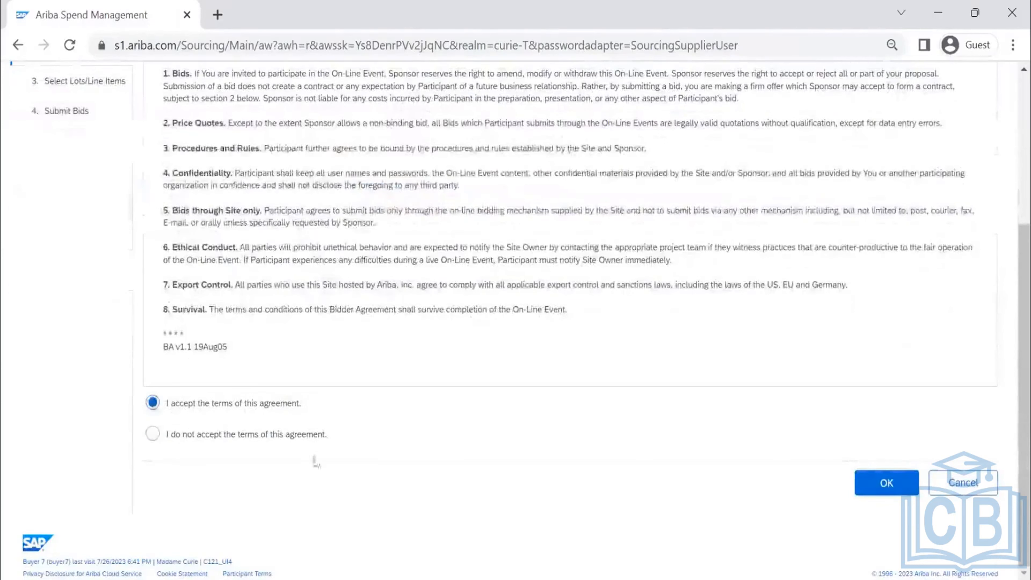
left_click(884, 482)
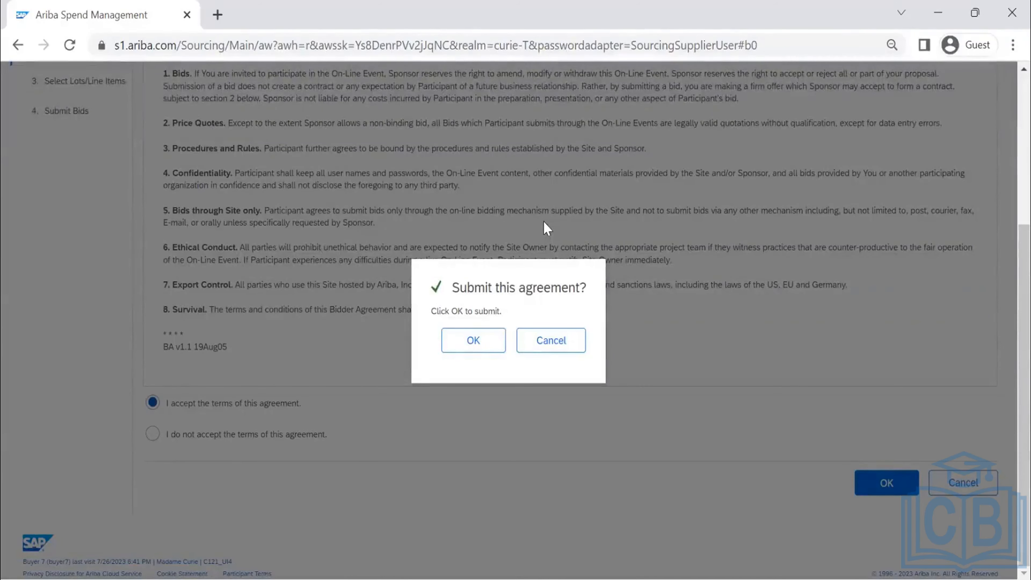
left_click(455, 349)
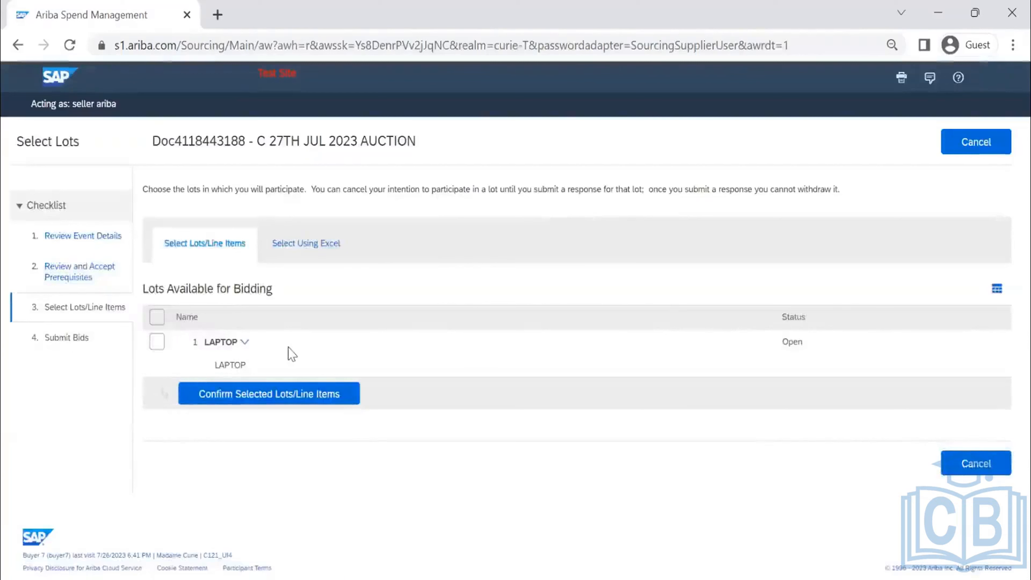
Select the LAPTOP lot and confirm it for the surrogate supplier's participation
left_click(157, 343)
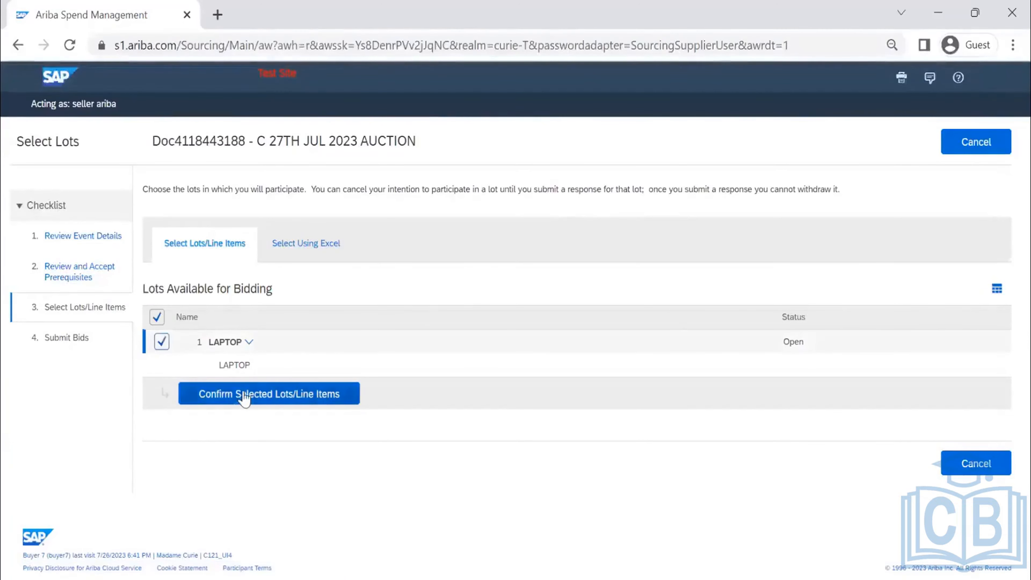
left_click(244, 396)
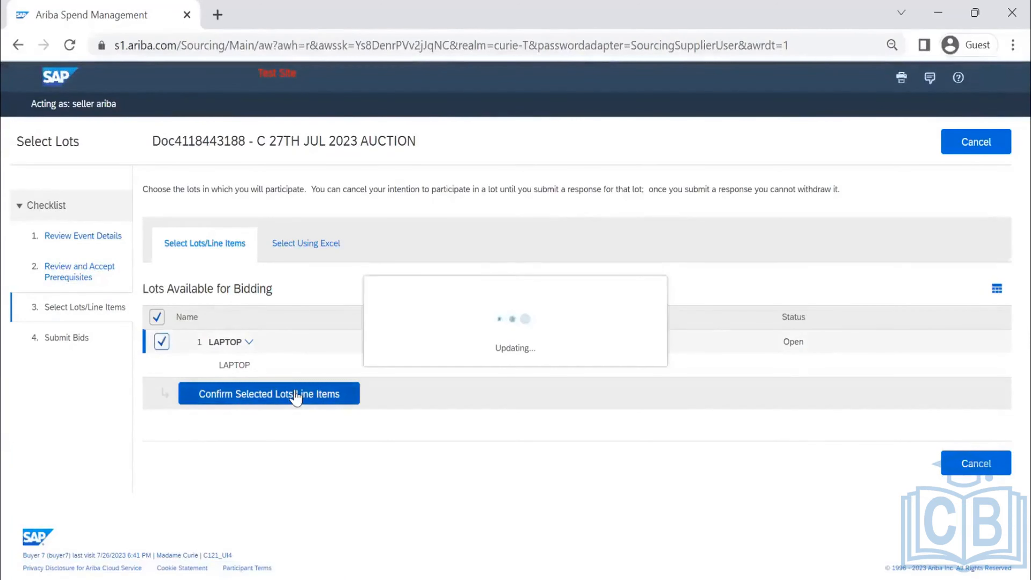
left_click(321, 394)
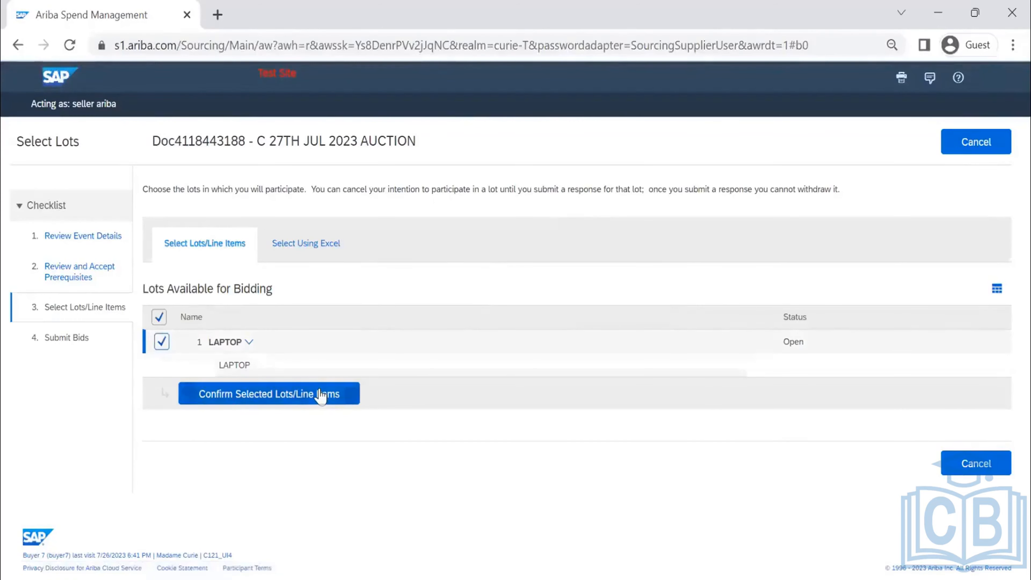